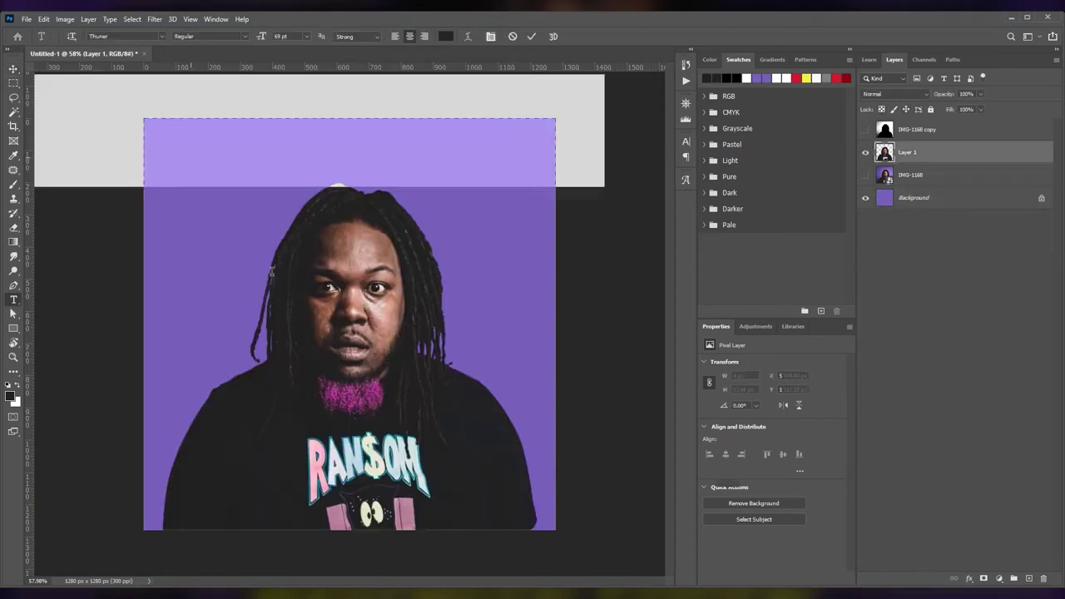
# - Type OG and enlarge the letters to about double size
pyautogui.write('og')
pyautogui.hotkey('ctrl', 'Return')
pyautogui.hotkey('ctrl', 't')
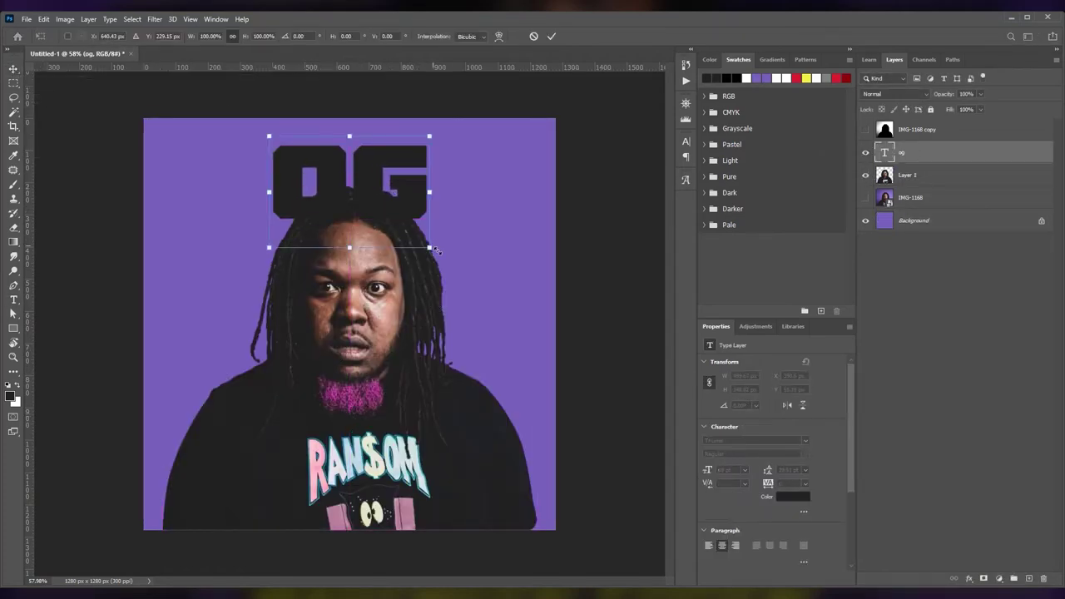
pyautogui.moveTo(438, 251); pyautogui.dragTo(509, 332)
pyautogui.press('Return')
# - Put the portrait layer above OG, move it up over the letters and shrink it
pyautogui.doubleClick(884, 152)
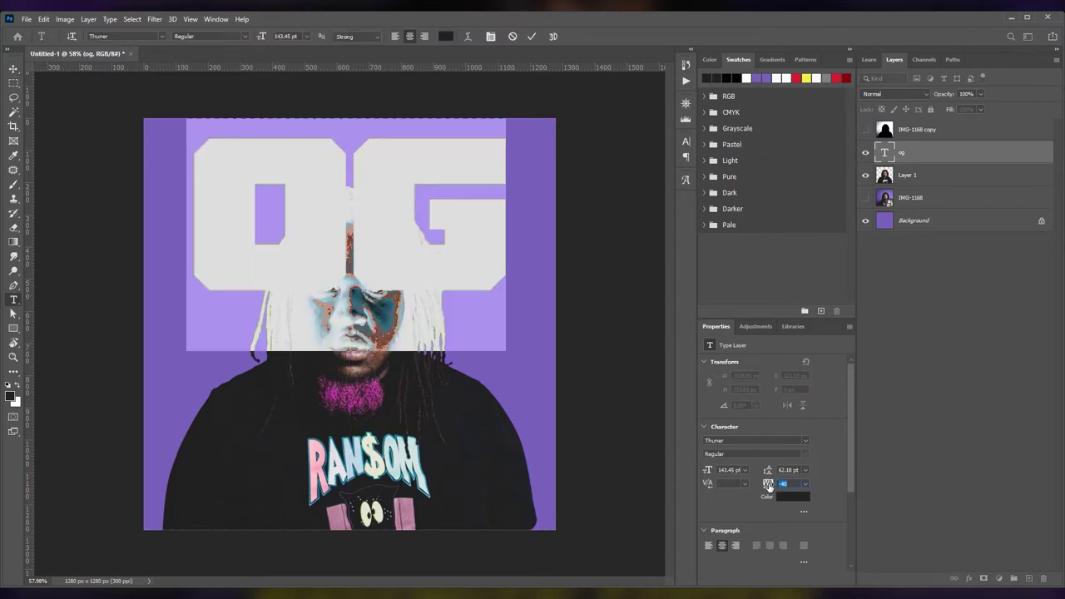
pyautogui.moveTo(930, 167); pyautogui.dragTo(919, 152)
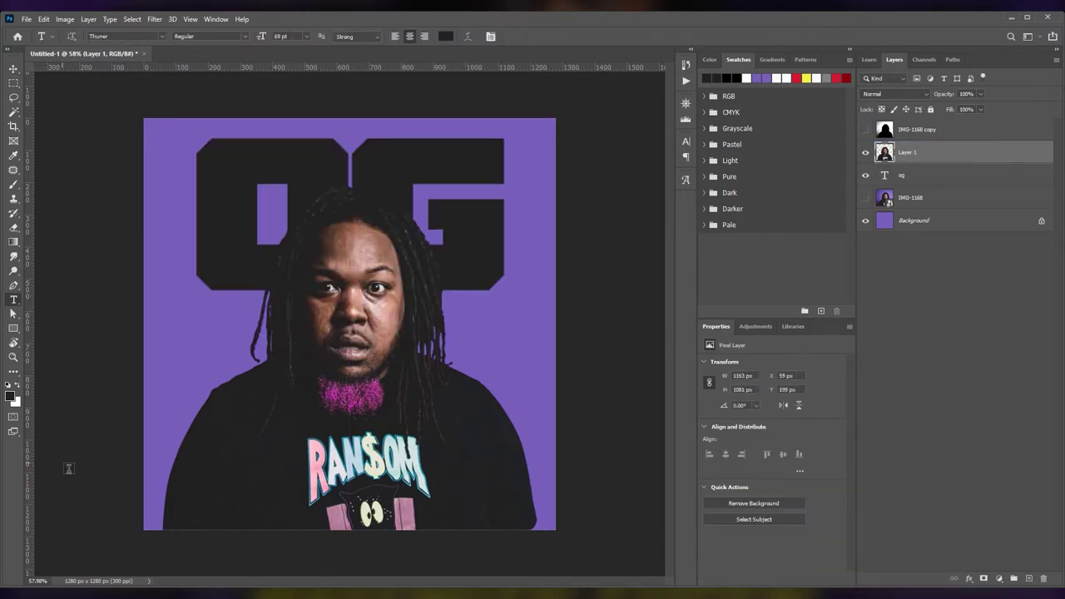
pyautogui.press('v')
pyautogui.moveTo(340, 468); pyautogui.dragTo(350, 327)
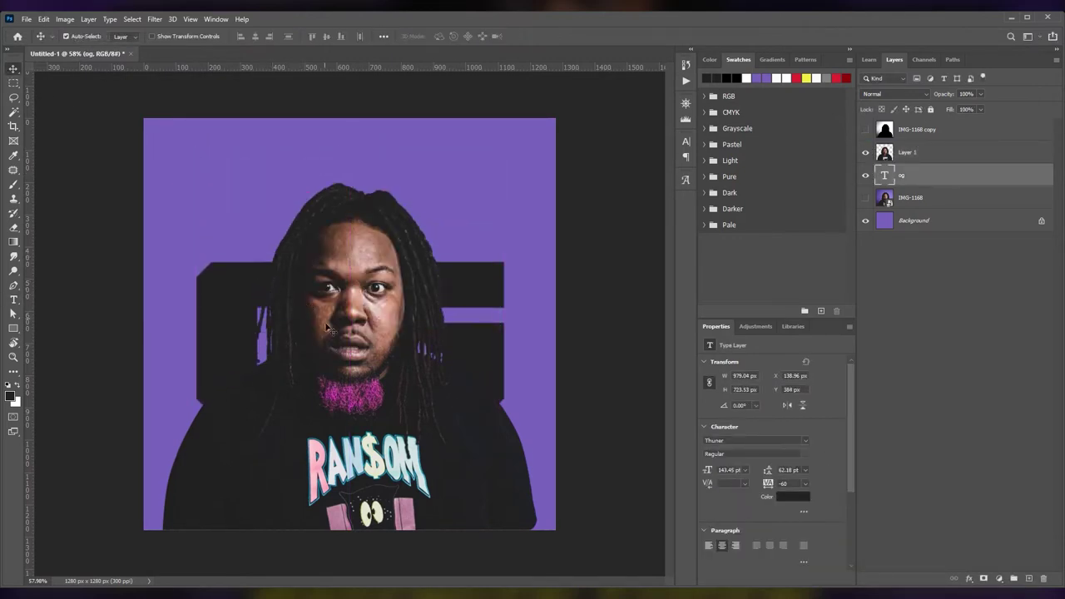
pyautogui.hotkey('ctrl', 't')
pyautogui.moveTo(545, 436); pyautogui.dragTo(494, 388)
pyautogui.press('Return')
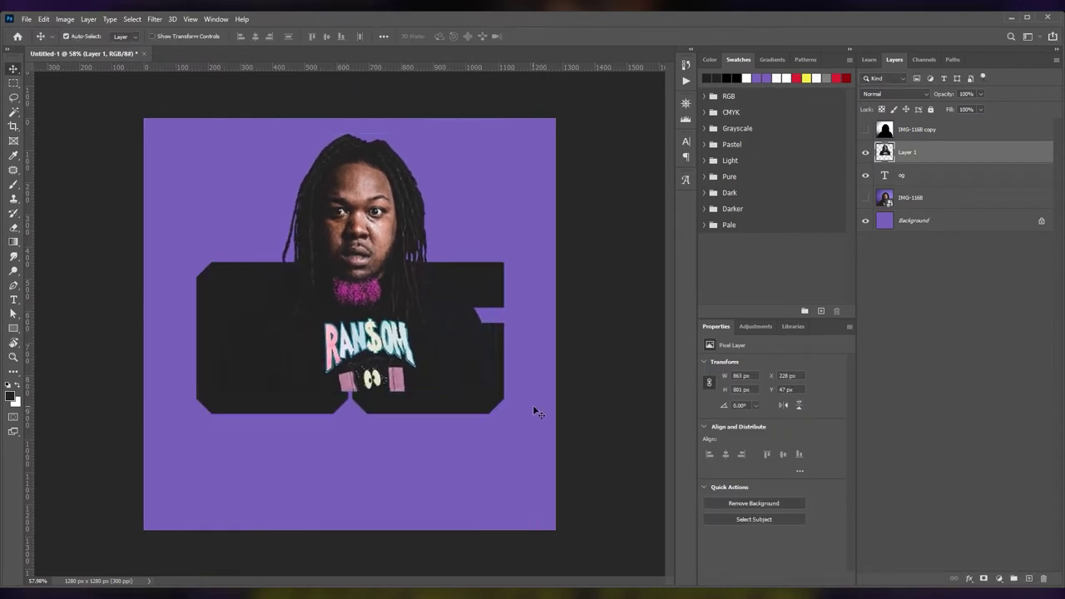
# - Enlarge the OG letters further and nudge the portrait down slightly
pyautogui.click(915, 174)
pyautogui.hotkey('ctrl', 't')
pyautogui.moveTo(503, 475); pyautogui.dragTo(533, 492)
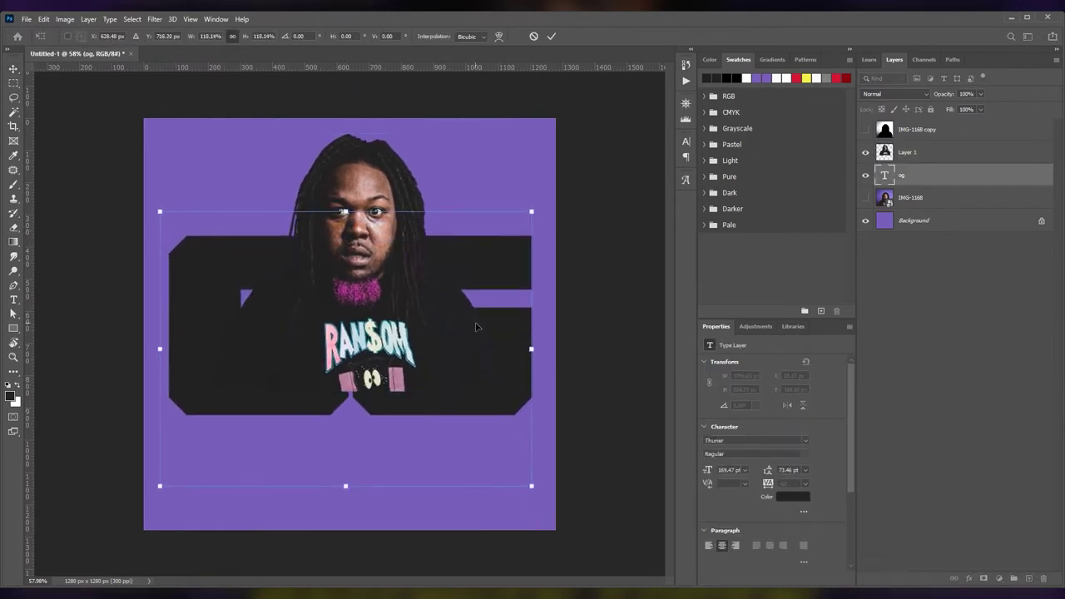
pyautogui.press('Return')
pyautogui.click(915, 152)
pyautogui.hotkey('shift', 'Down')
pyautogui.hotkey('shift', 'Down')
pyautogui.hotkey('shift', 'Down')
pyautogui.hotkey('shift', 'Down')
pyautogui.hotkey('shift', 'Down')
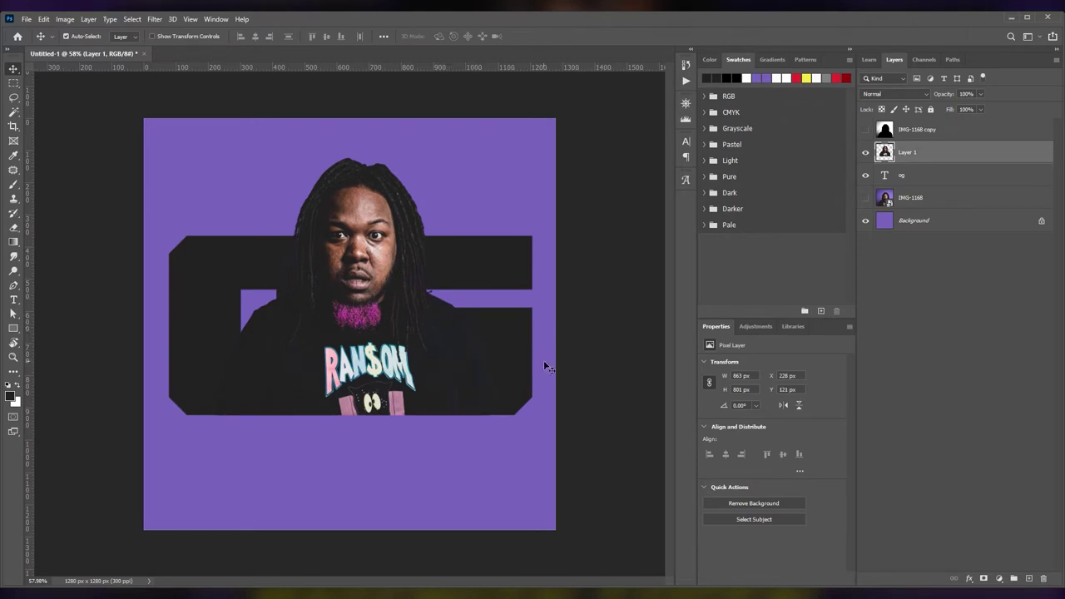
# - Hide the portrait and tighten the tracking between the O and G
pyautogui.click(866, 152)
pyautogui.doubleClick(884, 175)
pyautogui.moveTo(772, 484); pyautogui.dragTo(759, 445)
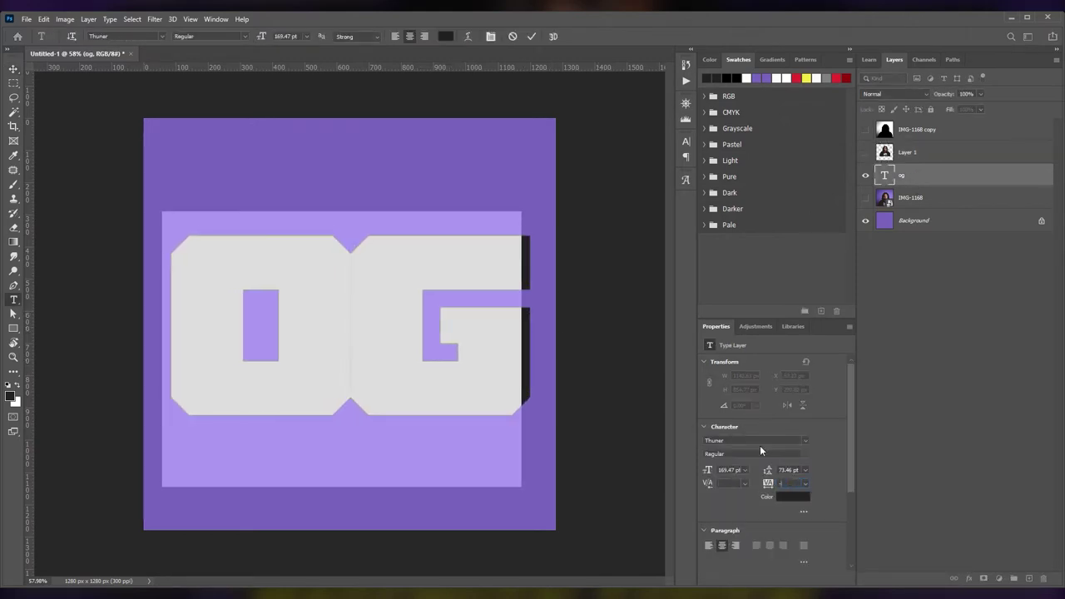
# - Add a layer mask to the portrait from the inverted OG letter selection
pyautogui.click(865, 152)
pyautogui.click(907, 153)
pyautogui.keyDown('ctrl'); pyautogui.click(884, 175); pyautogui.keyUp('ctrl')
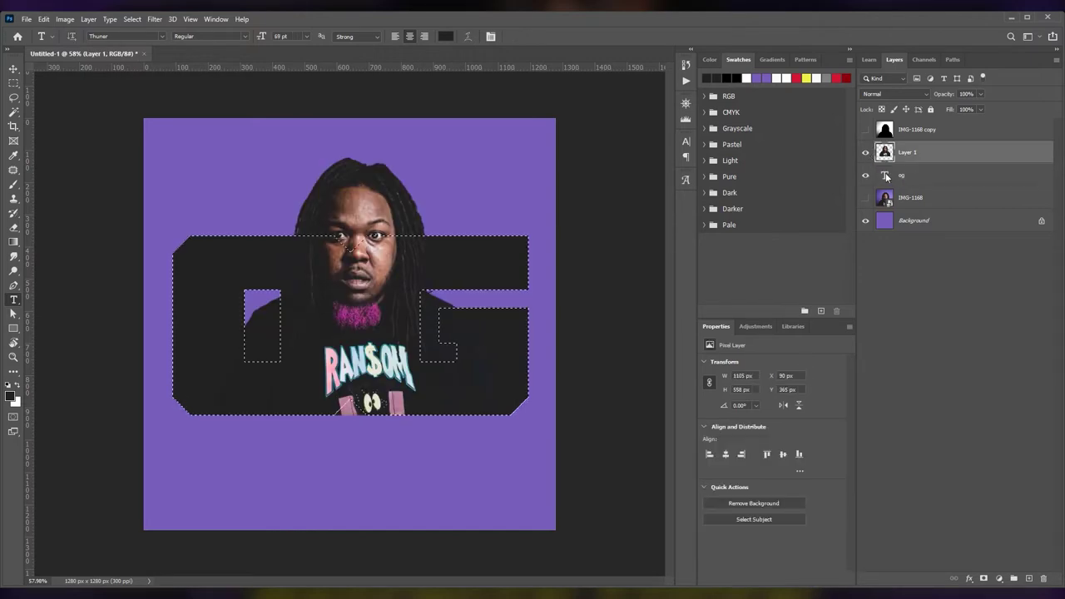
pyautogui.hotkey('ctrl', 'shift', 'i')
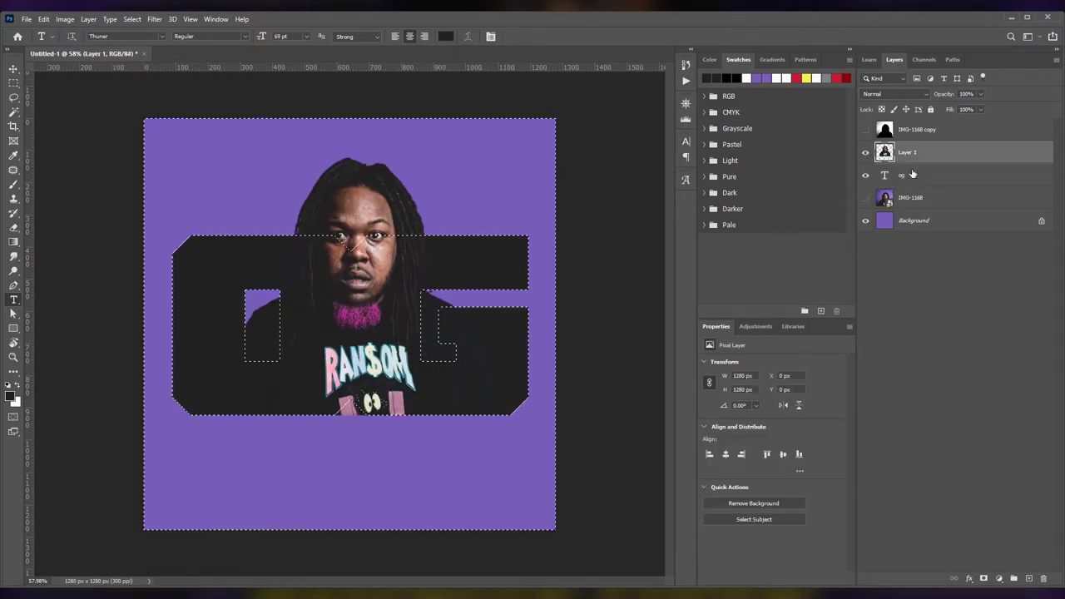
pyautogui.click(909, 176)
pyautogui.click(915, 152)
pyautogui.click(983, 579)
# - Fade the portrait's bottom with a mask gradient, then raise portrait and OG together
pyautogui.press('b')
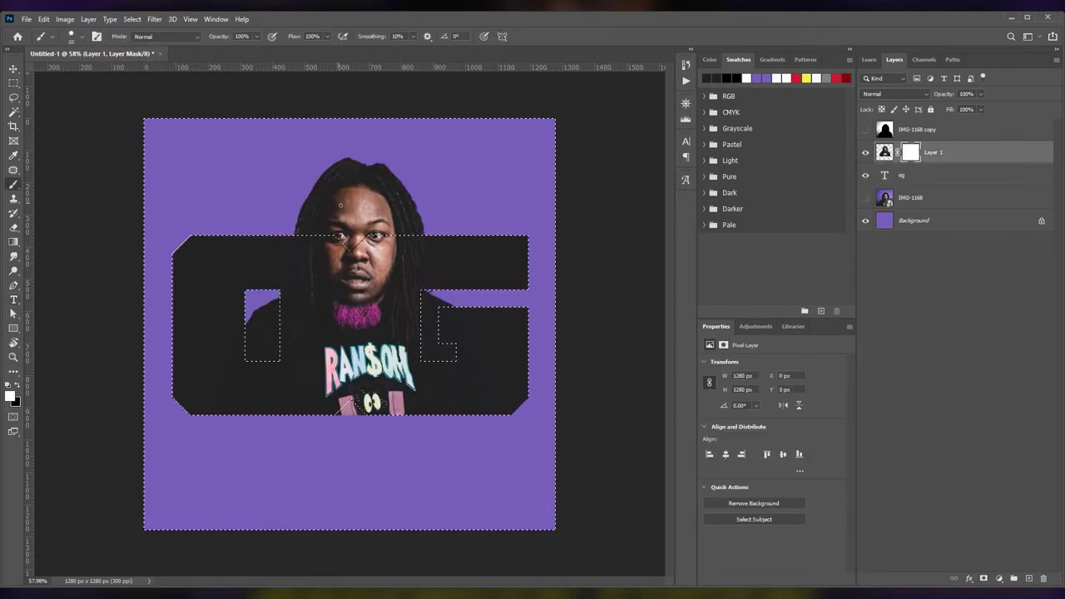
pyautogui.press(']')
pyautogui.press(']')
pyautogui.press(']')
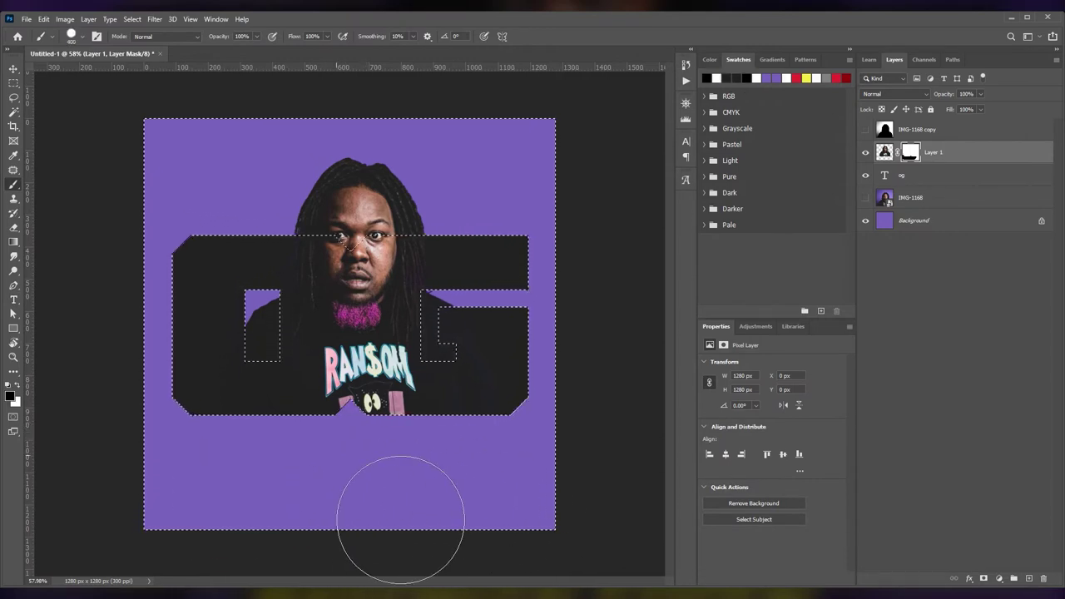
pyautogui.press('v')
pyautogui.hotkey('ctrl', 'd')
pyautogui.click(911, 151)
pyautogui.press('g')
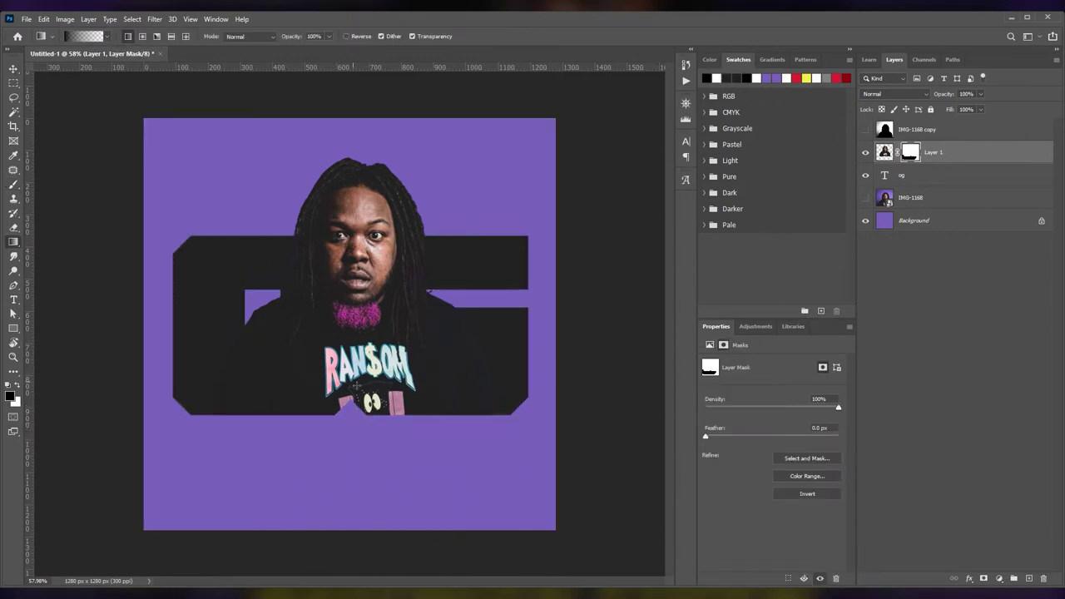
pyautogui.moveTo(358, 384); pyautogui.dragTo(373, 472)
pyautogui.press('v')
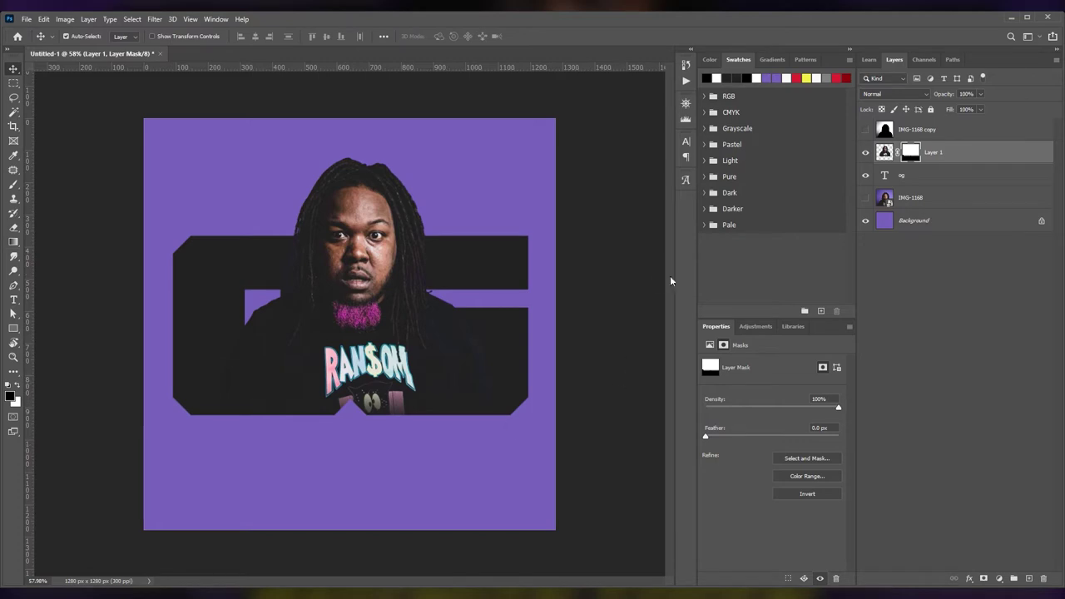
pyautogui.keyDown('shift'); pyautogui.click(936, 176); pyautogui.keyUp('shift')
pyautogui.moveTo(420, 355); pyautogui.dragTo(420, 330)
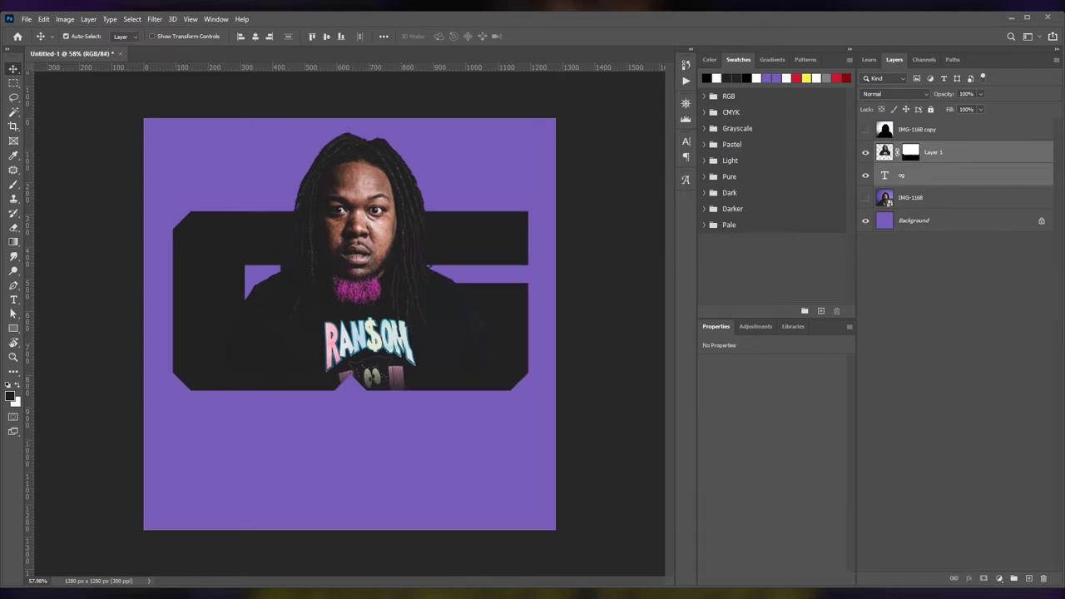
# - Add the EXPERIENCE title below the OG letters at 35 pt
pyautogui.press('t')
pyautogui.click(328, 447)
pyautogui.moveTo(266, 38); pyautogui.dragTo(238, 38)
pyautogui.write('EXPERIENCE')
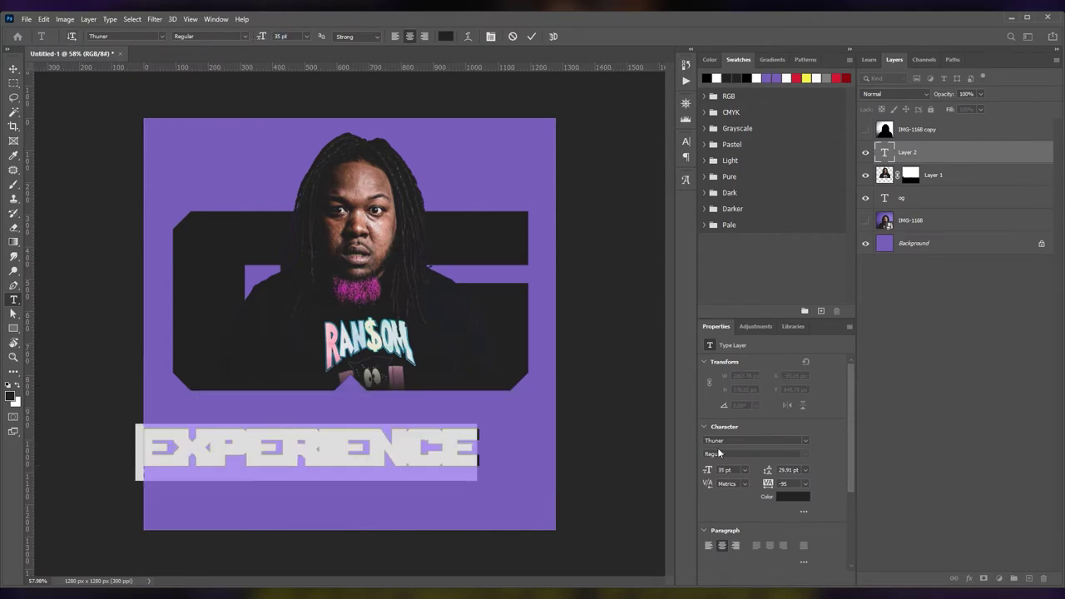
pyautogui.hotkey('ctrl', 'Return')
# - Scale the EXPERIENCE title to about 92% to span the width and nudge it up
pyautogui.hotkey('ctrl', 't')
pyautogui.moveTo(492, 439); pyautogui.dragTo(541, 447)
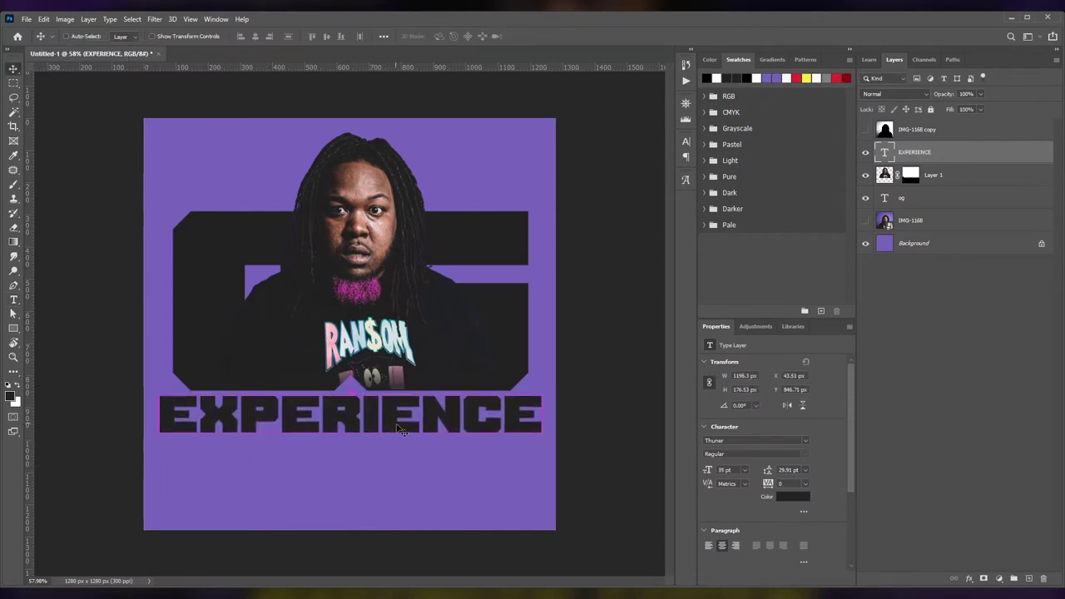
pyautogui.scroll(3, 245, 384)
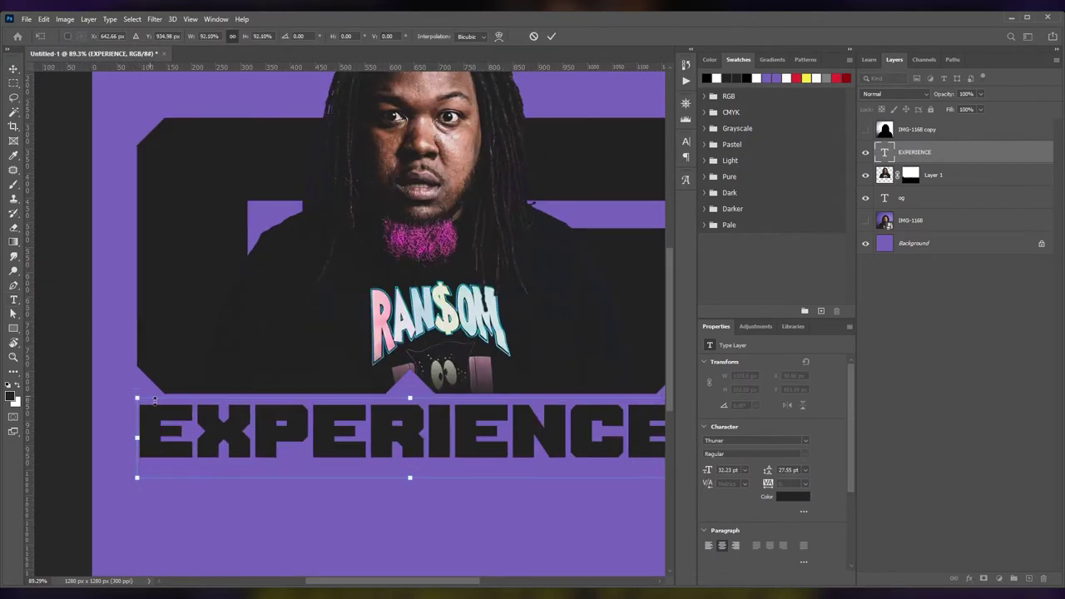
pyautogui.moveTo(138, 401)
pyautogui.mouseDown()
pyautogui.moveTo(144, 387)
pyautogui.moveTo(135, 398)
pyautogui.mouseUp()
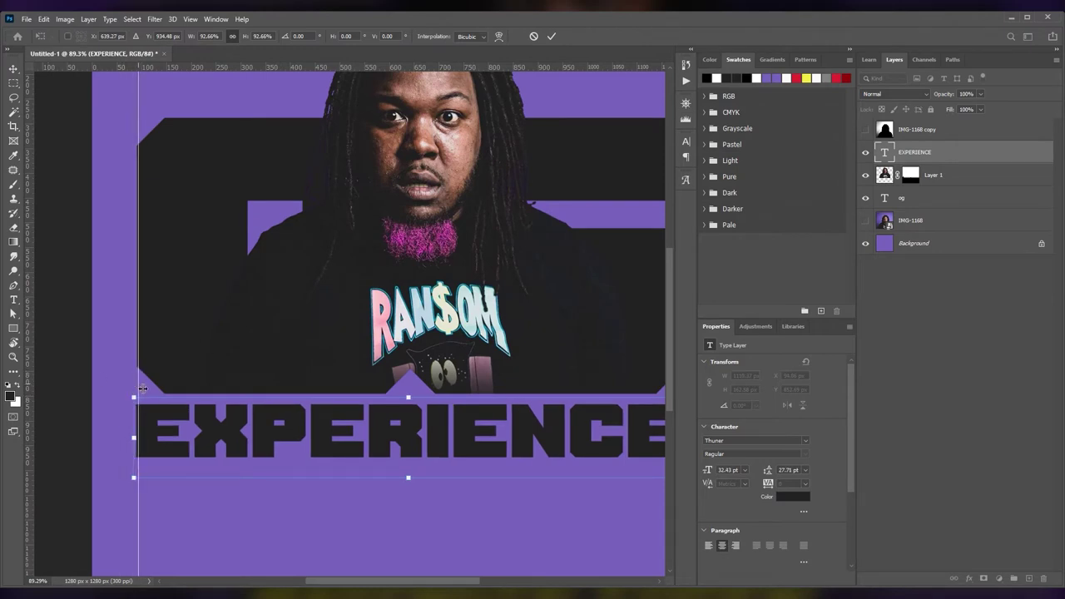
pyautogui.press('Return')
pyautogui.hotkey('ctrl', '0')
pyautogui.press('Up')
pyautogui.press('Up')
pyautogui.press('Up')
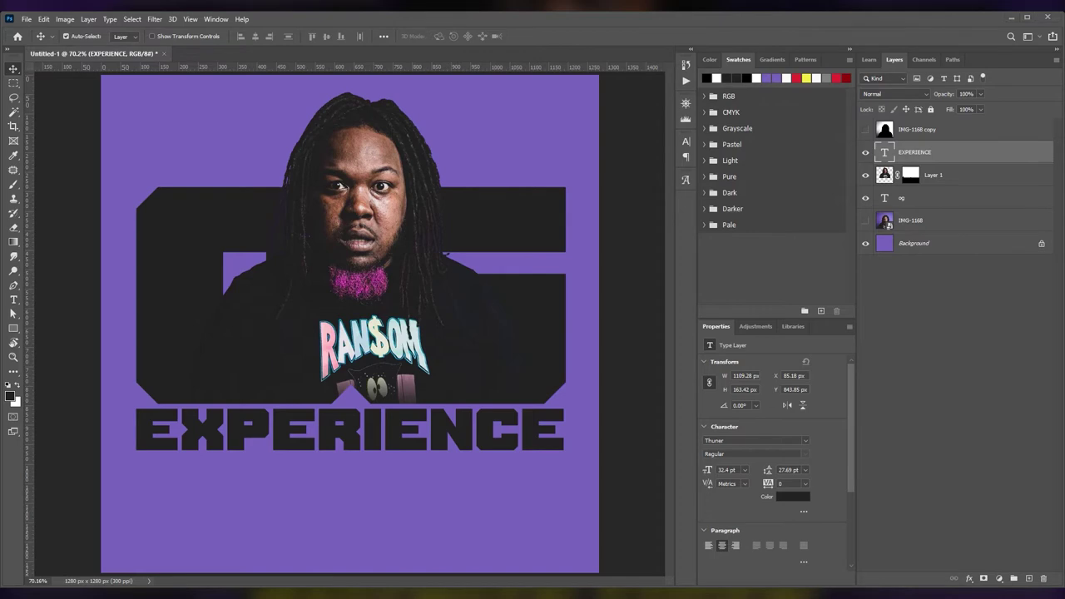
pyautogui.press('t')
pyautogui.click(349, 495)
# - Paste HALLOWEEN EDITION as yellow text and try the Zombies Reborn font
pyautogui.hotkey('ctrl', 'v')
pyautogui.click(805, 78)
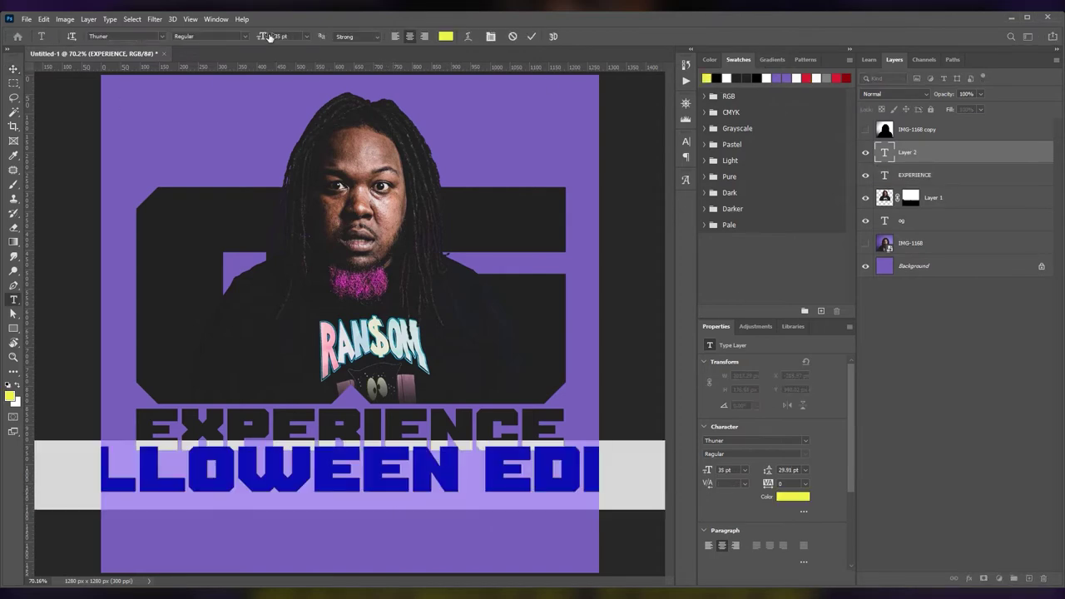
pyautogui.moveTo(269, 38); pyautogui.dragTo(143, 31)
pyautogui.write('Bern')
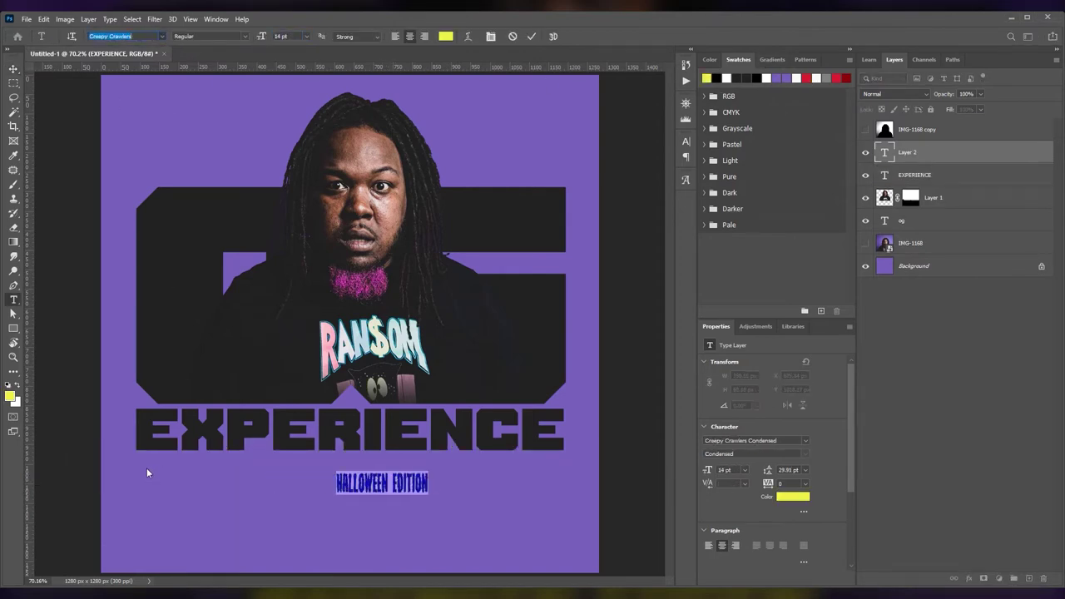
pyautogui.write('izom')
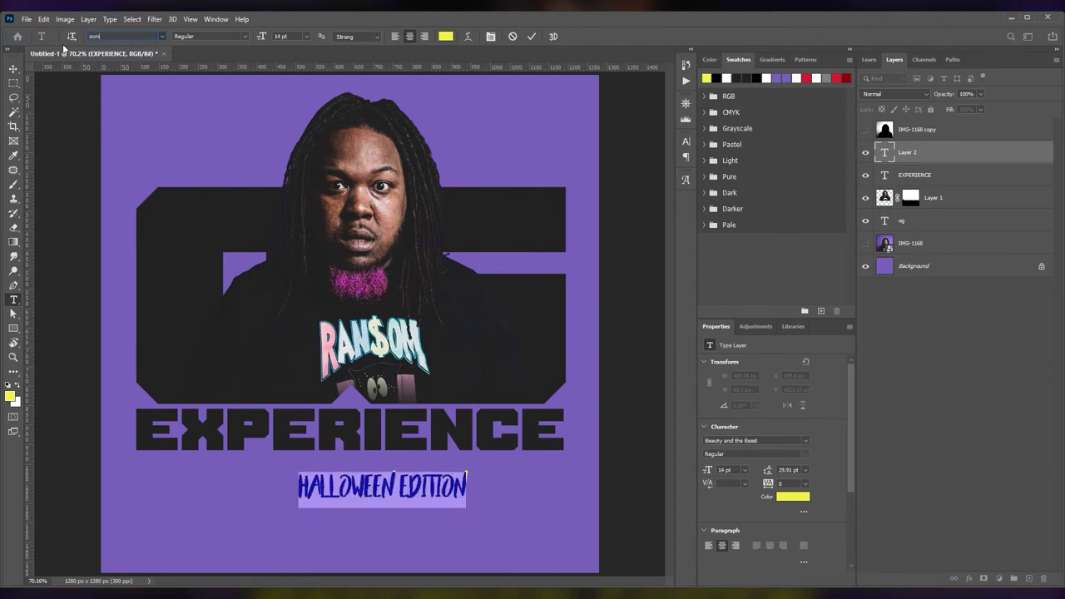
pyautogui.press('Return')
pyautogui.moveTo(714, 471); pyautogui.dragTo(730, 471)
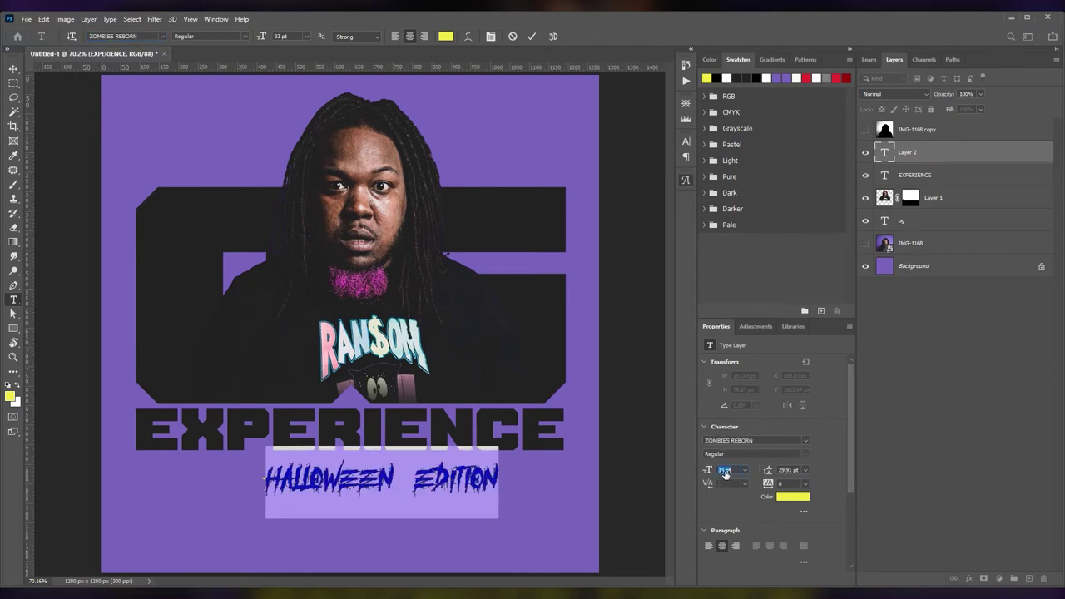
# - Switch HALLOWEEN EDITION to The Macabre font and move it under EXPERIENCE
pyautogui.click(108, 36)
pyautogui.write('the mac')
pyautogui.press('Return')
pyautogui.press('Down')
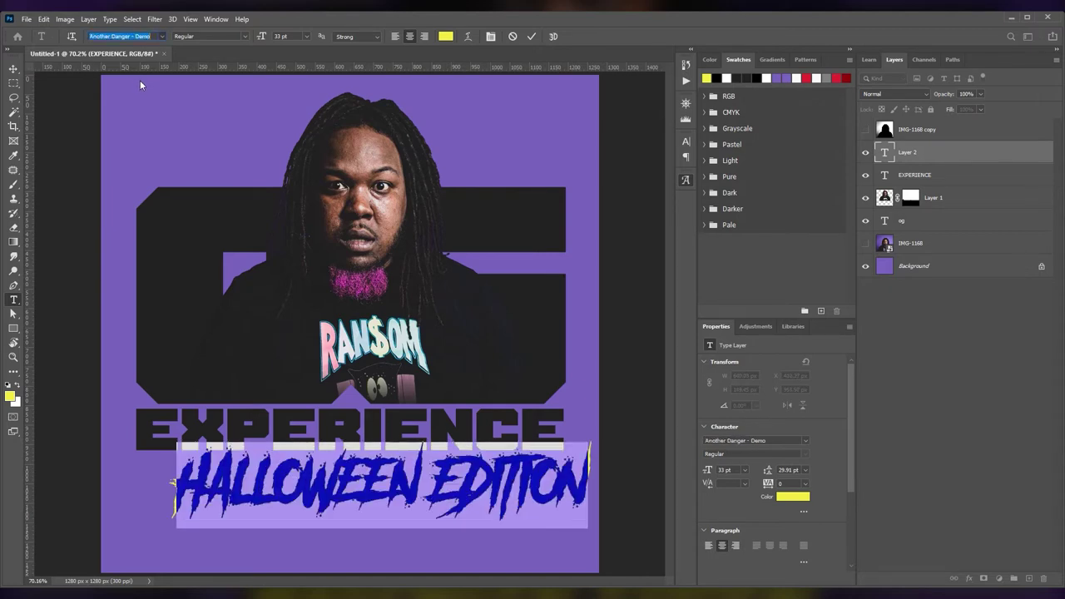
pyautogui.press('Up')
pyautogui.click(14, 69)
pyautogui.moveTo(404, 490); pyautogui.dragTo(371, 487)
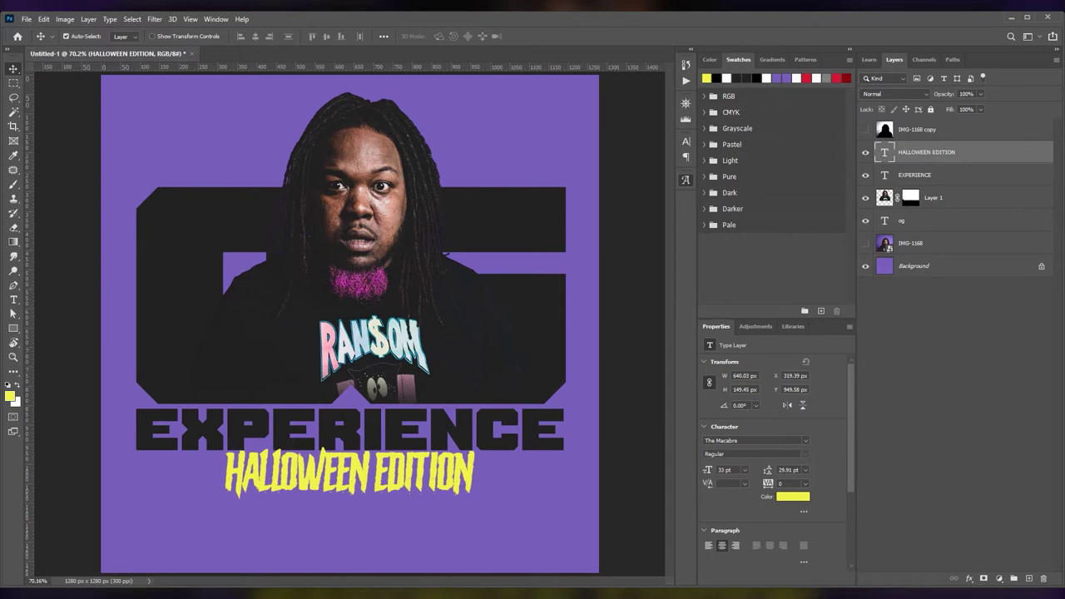
# - Set HALLOWEEN EDITION to 20 pt with tracking 20 and nudge it up
pyautogui.doubleClick(341, 487)
pyautogui.moveTo(260, 35); pyautogui.dragTo(249, 36)
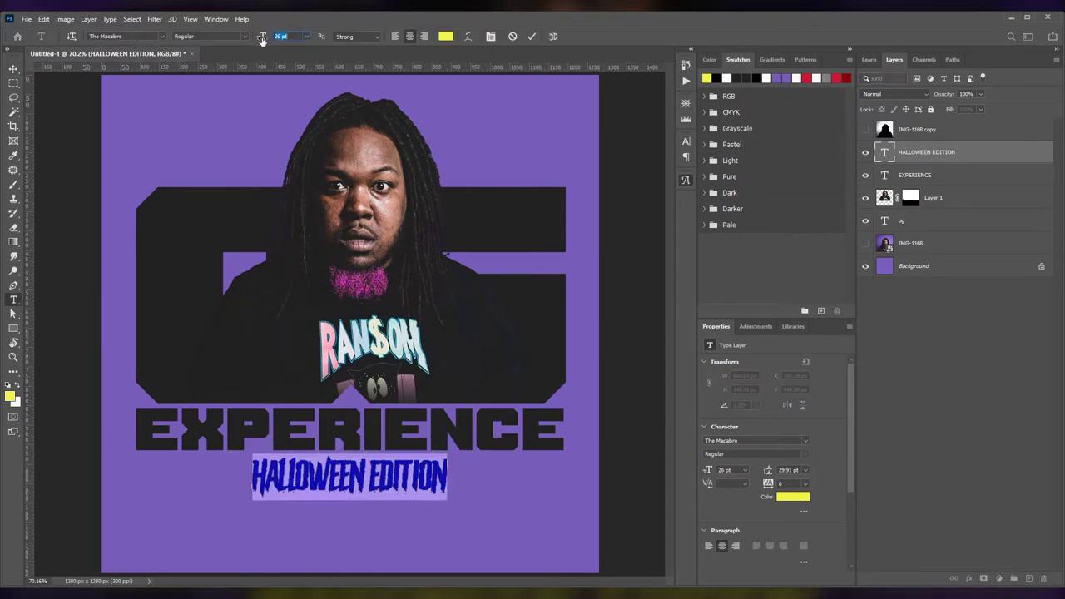
pyautogui.moveTo(767, 484); pyautogui.dragTo(762, 491)
pyautogui.hotkey('shift', 'Left')
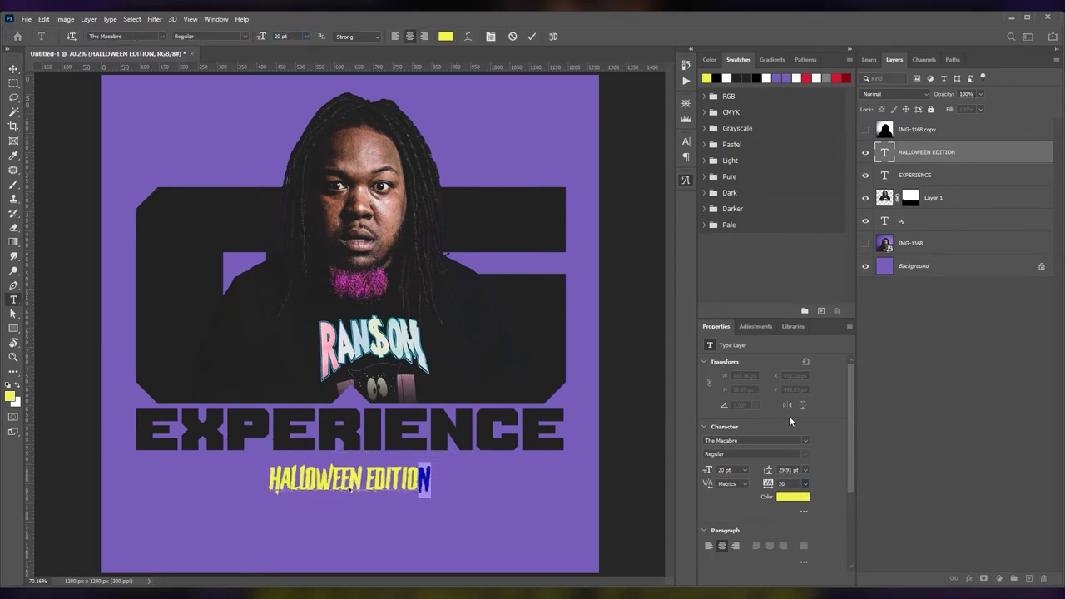
pyautogui.press('Escape')
pyautogui.press('v')
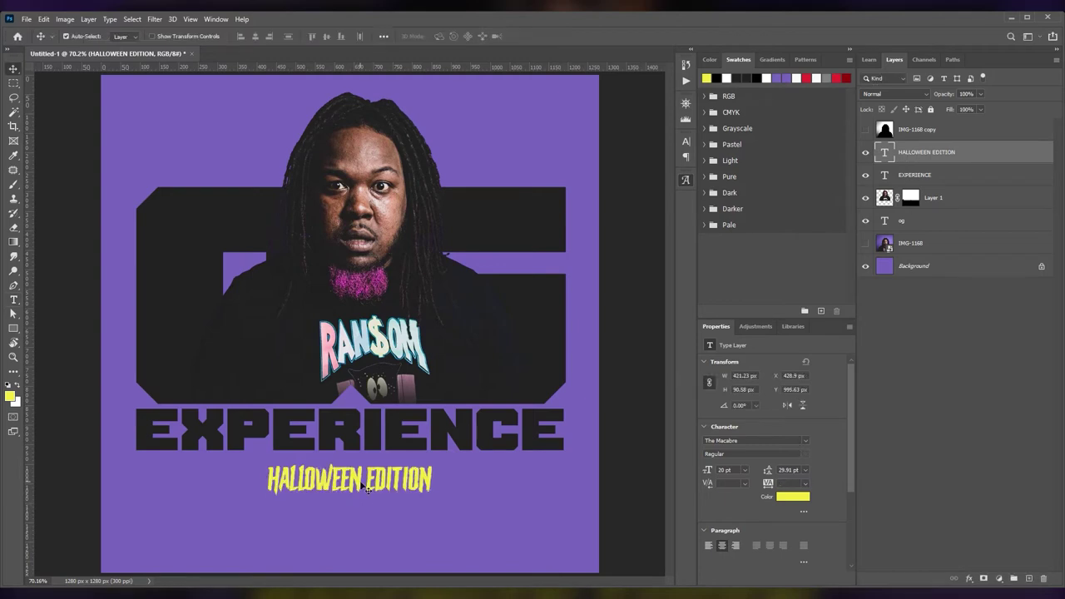
pyautogui.press('Up')
pyautogui.press('Up')
pyautogui.press('Up')
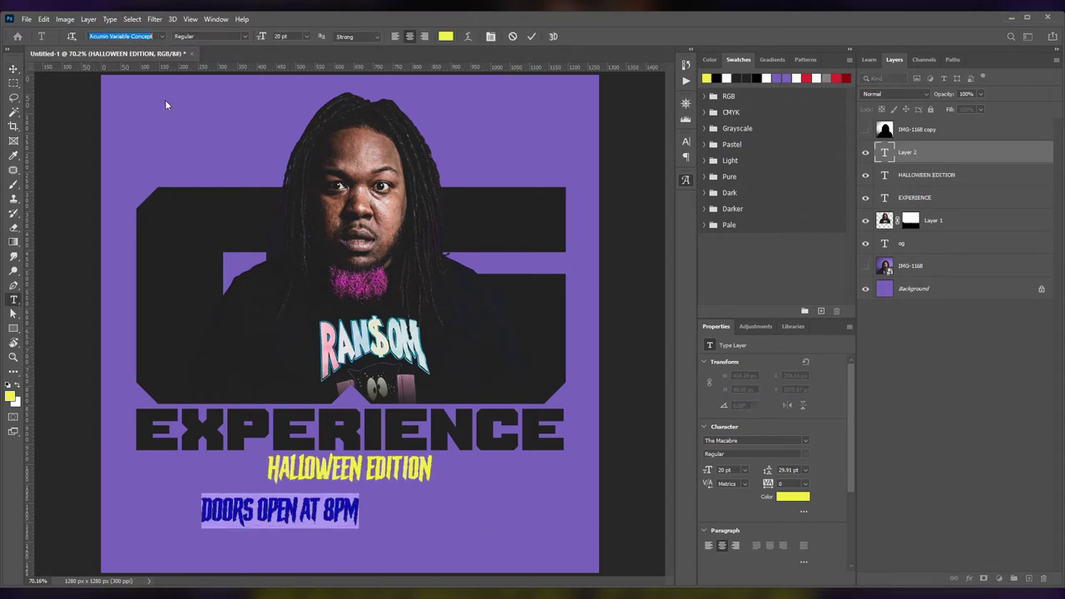
# - Make the details line white Bee Three and append 'TICKETS: $10 | $15 ENTRY $10 W/COSTUME'
pyautogui.press('Down')
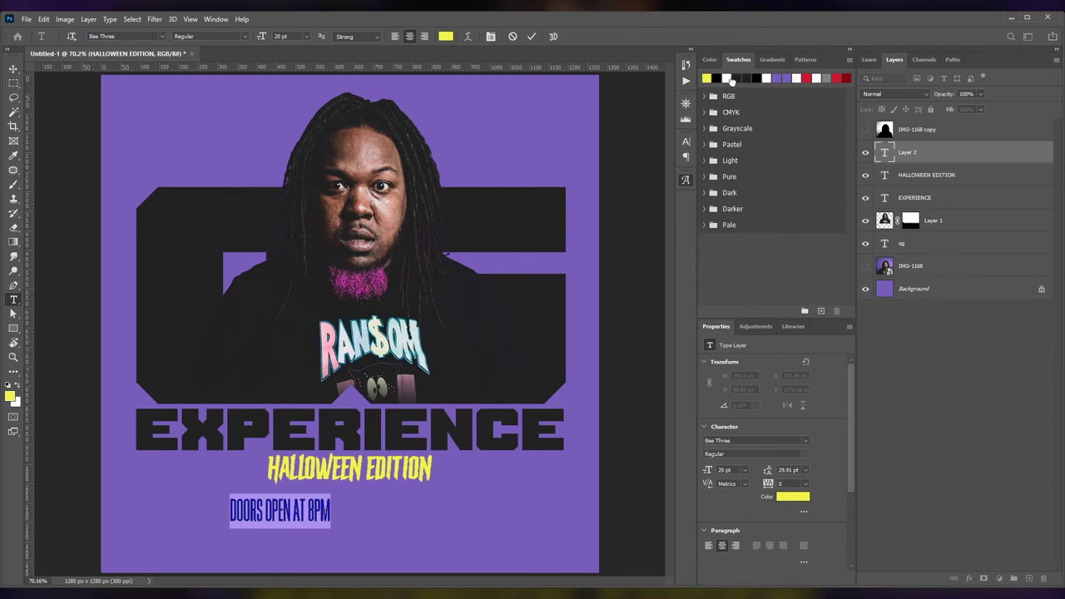
pyautogui.click(728, 79)
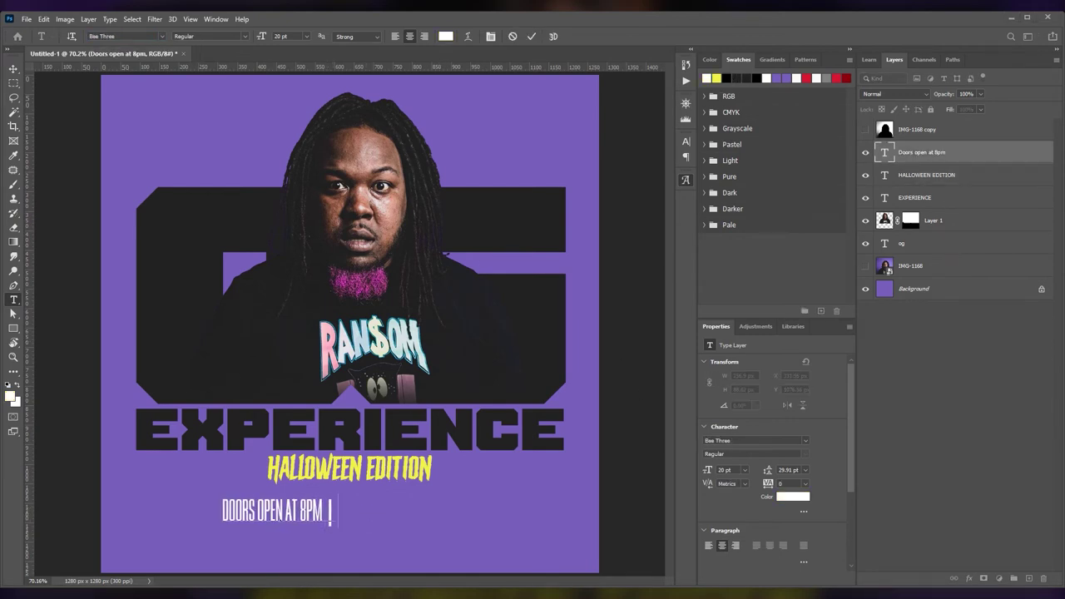
pyautogui.write('TICKETS: $10')
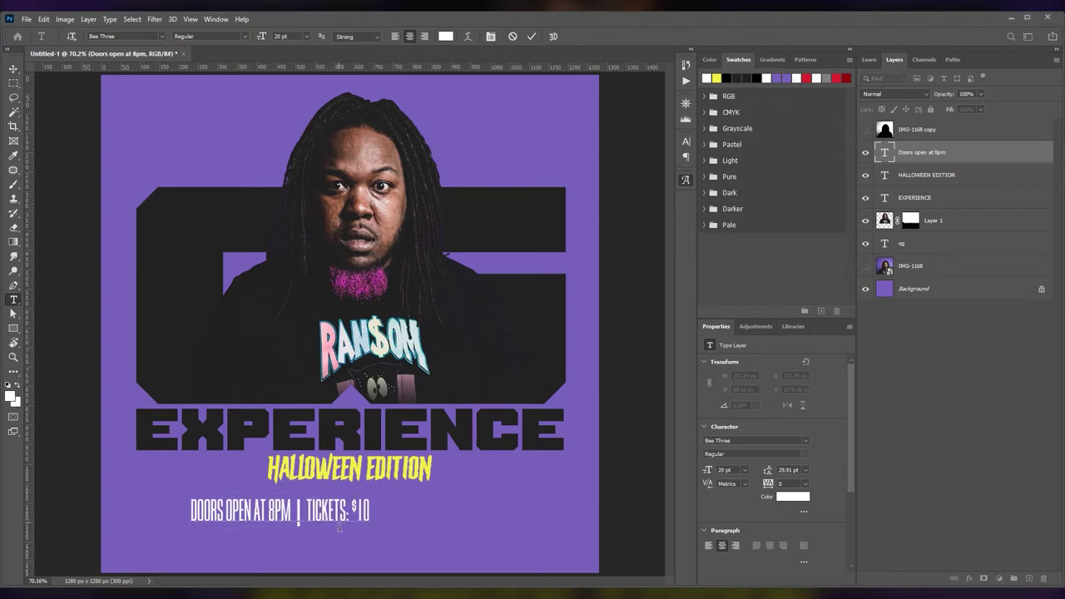
pyautogui.write(' |')
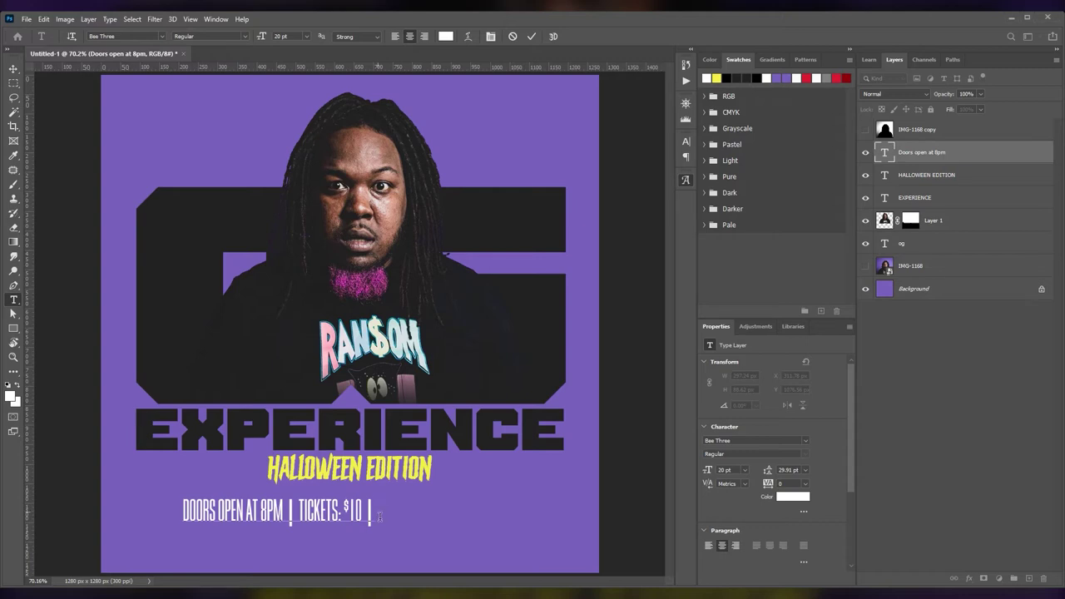
pyautogui.write(' $15 AT')
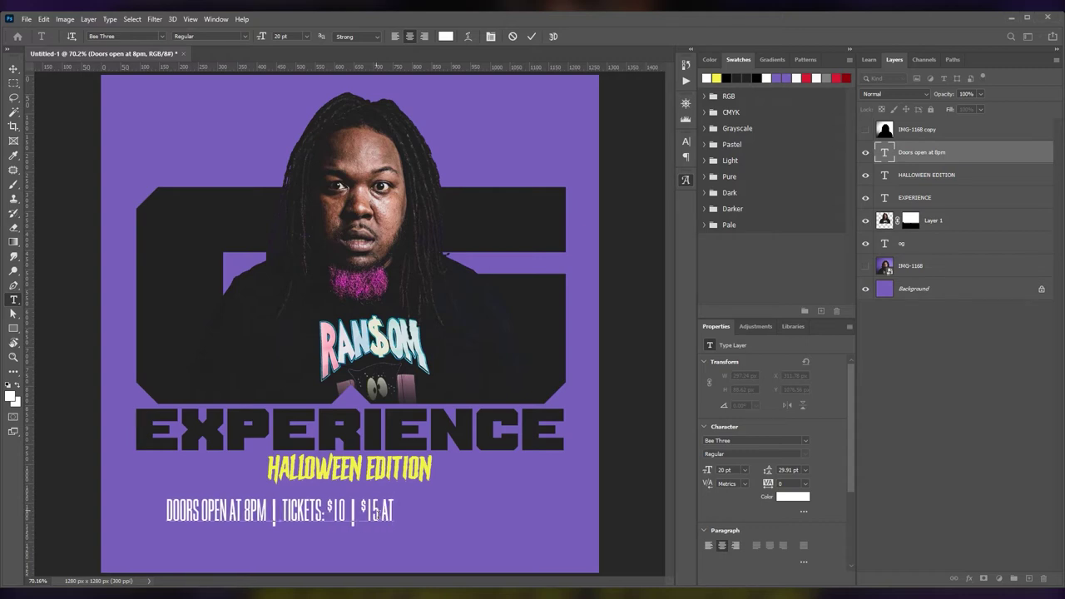
pyautogui.press('BackSpace')
pyautogui.press('BackSpace')
pyautogui.write('ENTRY')
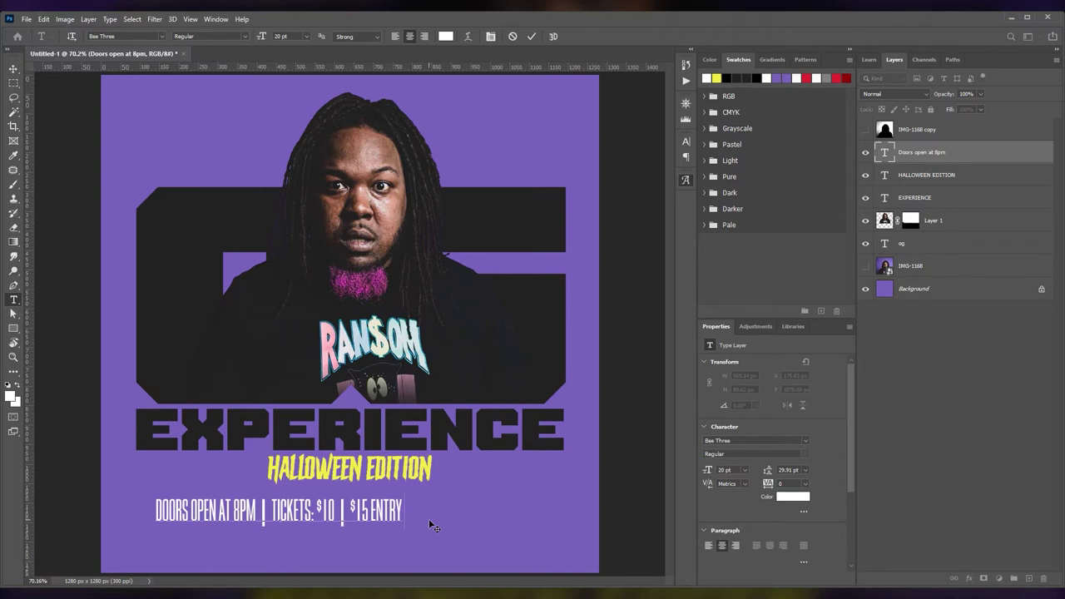
pyautogui.write(' $10 W/')
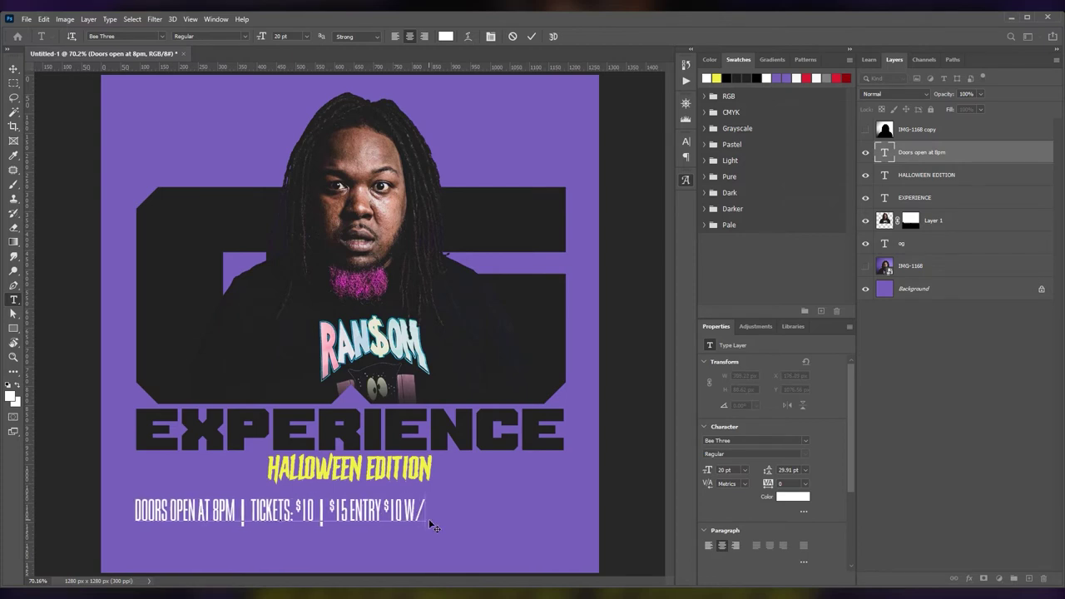
pyautogui.write('COSTUME')
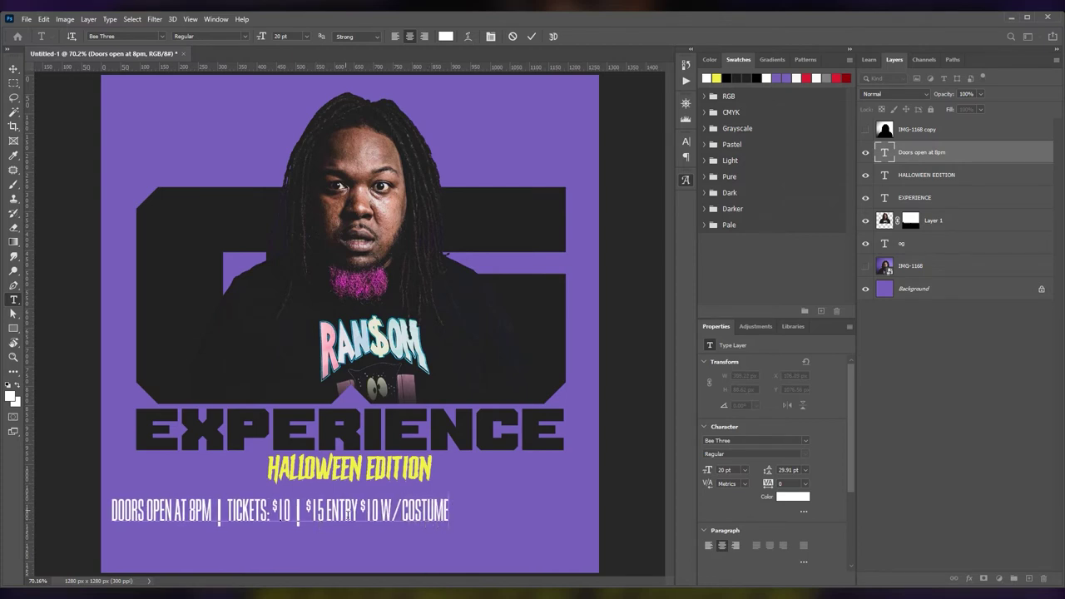
# - Commit the details line and centre it under HALLOWEEN EDITION
pyautogui.doubleClick(297, 511)
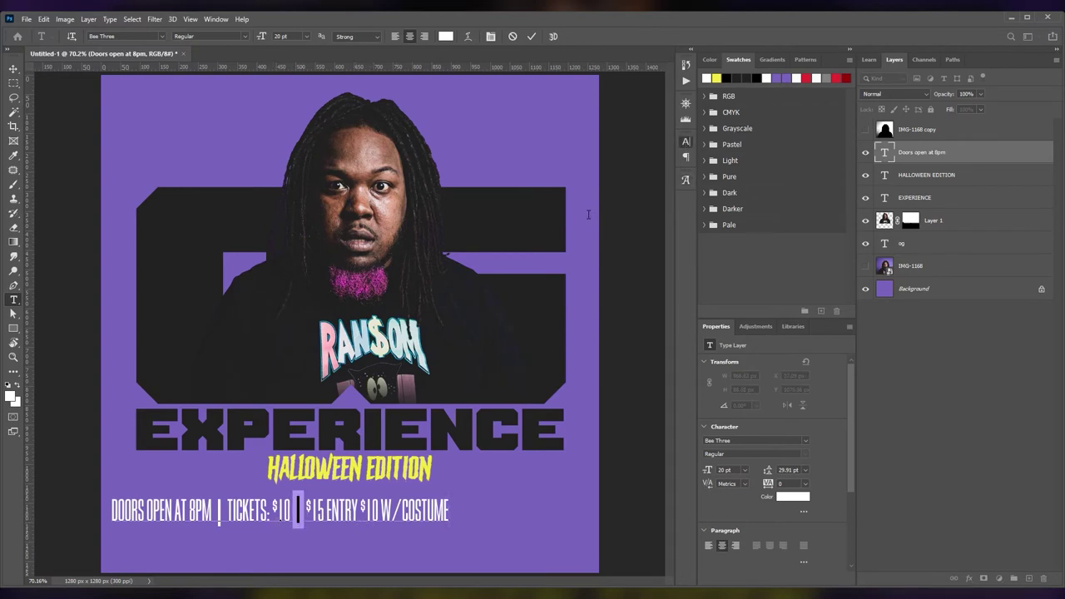
pyautogui.hotkey('ctrl', 'z')
pyautogui.hotkey('ctrl', 'Return')
pyautogui.press('v')
pyautogui.moveTo(294, 511); pyautogui.dragTo(364, 516)
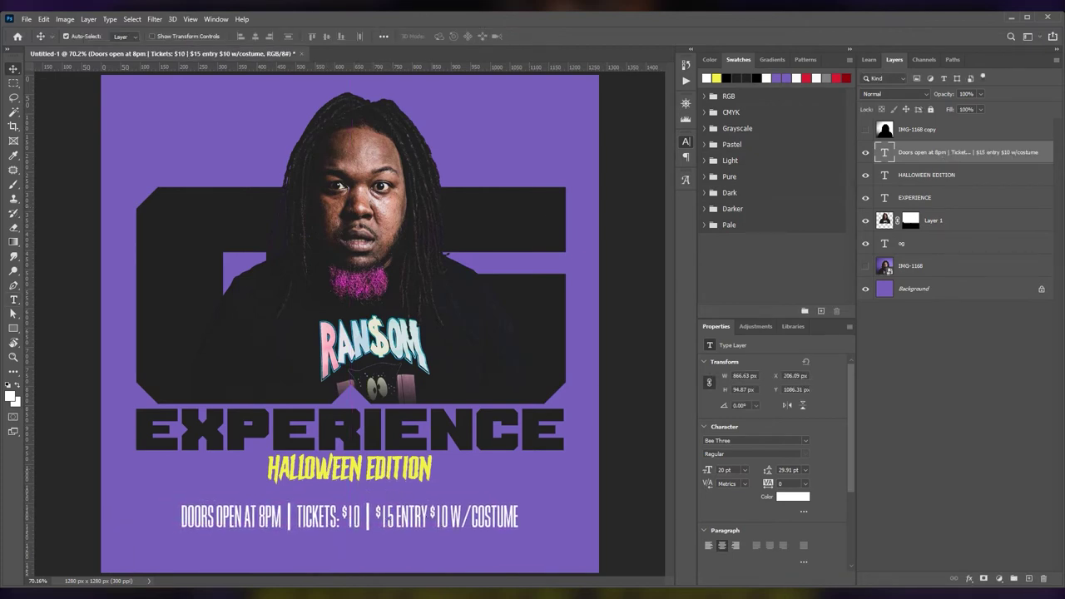
# - Add a FOOD AND DRINKS! line below the tickets line in Acumin Black at 6 pt
pyautogui.press('t')
pyautogui.click(304, 544)
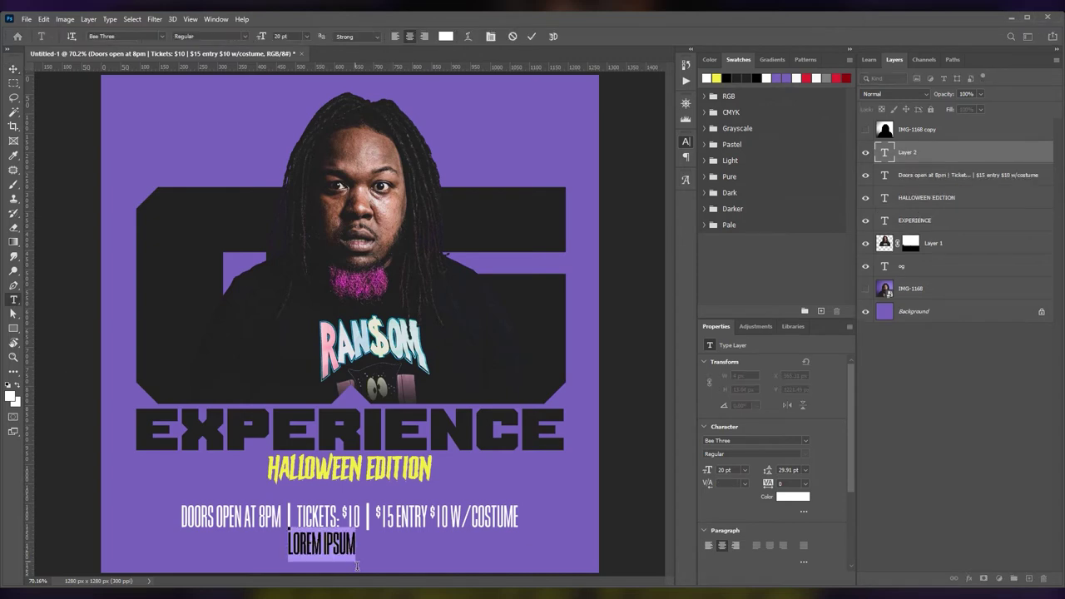
pyautogui.write('FOOD AND DRINKS!')
pyautogui.hotkey('ctrl', 'a')
pyautogui.press('Down')
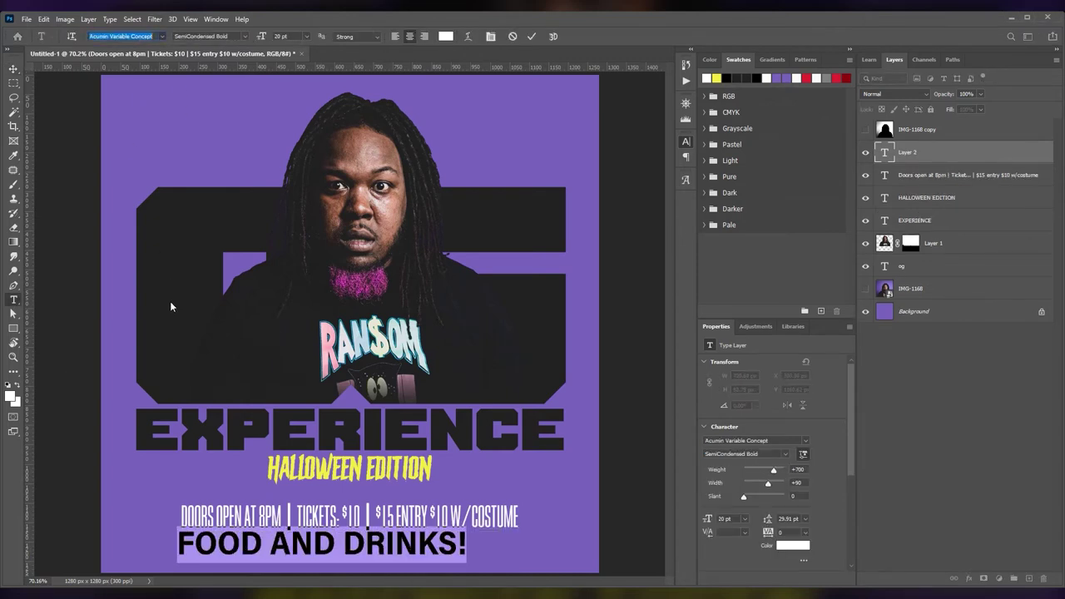
pyautogui.press('Down')
pyautogui.press('Down')
pyautogui.press('Return')
pyautogui.hotkey('ctrl', 'shift', ',')
pyautogui.hotkey('ctrl', 'shift', ',')
pyautogui.hotkey('ctrl', 'shift', ',')
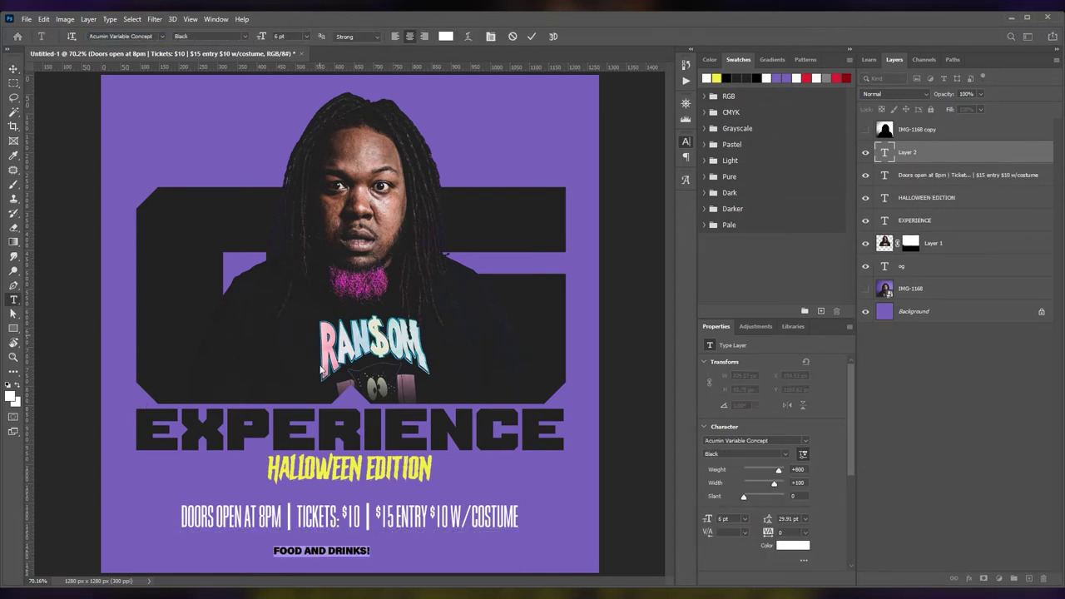
pyautogui.click(372, 555)
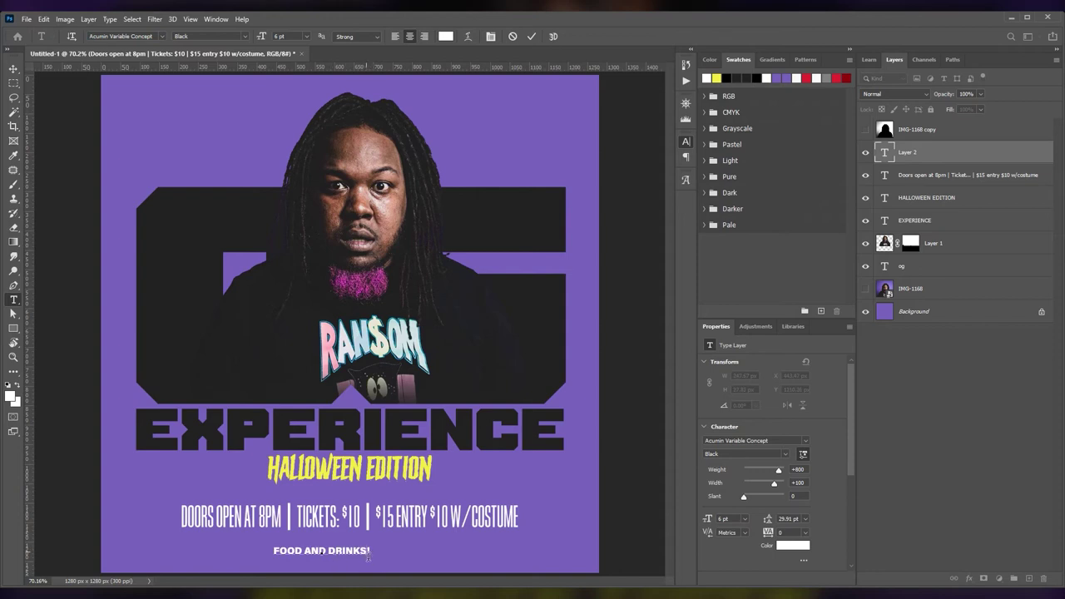
# - Widen its letter spacing, tuck it under the tickets line, and lower both lines together
pyautogui.hotkey('shift', 'Home')
pyautogui.hotkey('ctrl', 'alt', 'Right')
pyautogui.hotkey('ctrl', 'alt', 'Right')
pyautogui.hotkey('ctrl', 'alt', 'Right')
pyautogui.hotkey('ctrl', 'Return')
pyautogui.press('v')
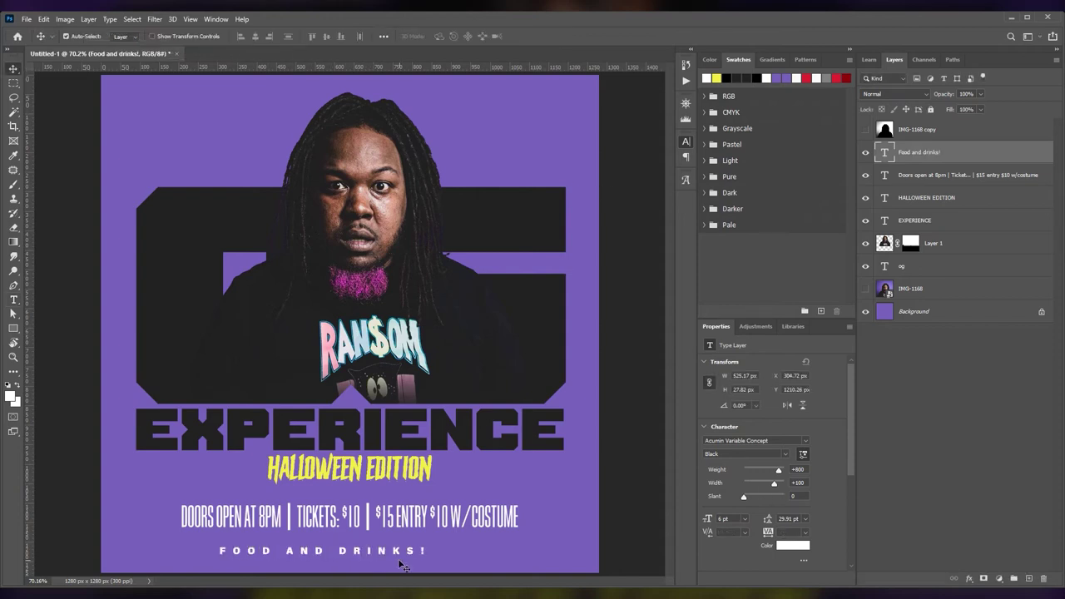
pyautogui.moveTo(430, 552); pyautogui.dragTo(431, 539)
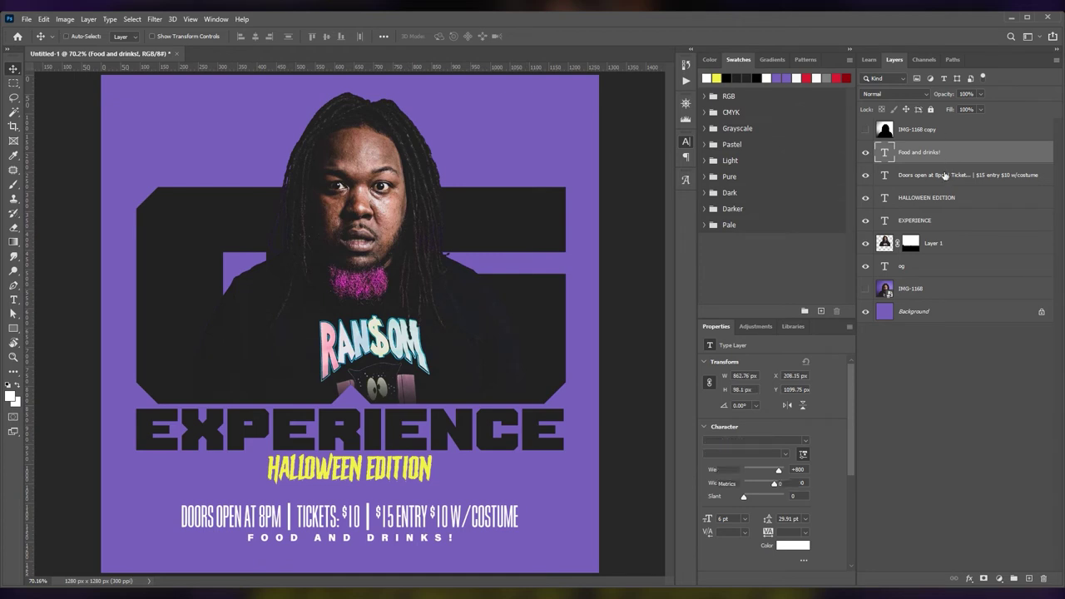
pyautogui.keyDown('shift'); pyautogui.click(940, 175); pyautogui.keyUp('shift')
pyautogui.hotkey('shift', 'Down')
pyautogui.hotkey('shift', 'Down')
pyautogui.hotkey('shift', 'Down')
pyautogui.hotkey('shift', 'Down')
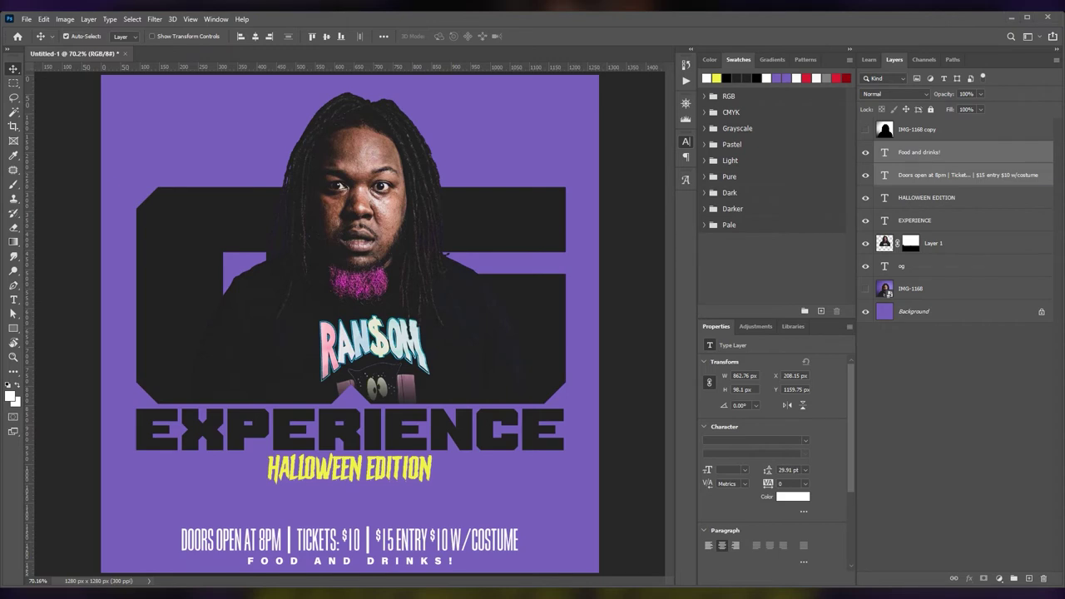
# - Add the DJ credit line in Acumin Variable Concept Black at 7 pt
pyautogui.press('t')
pyautogui.click(288, 505)
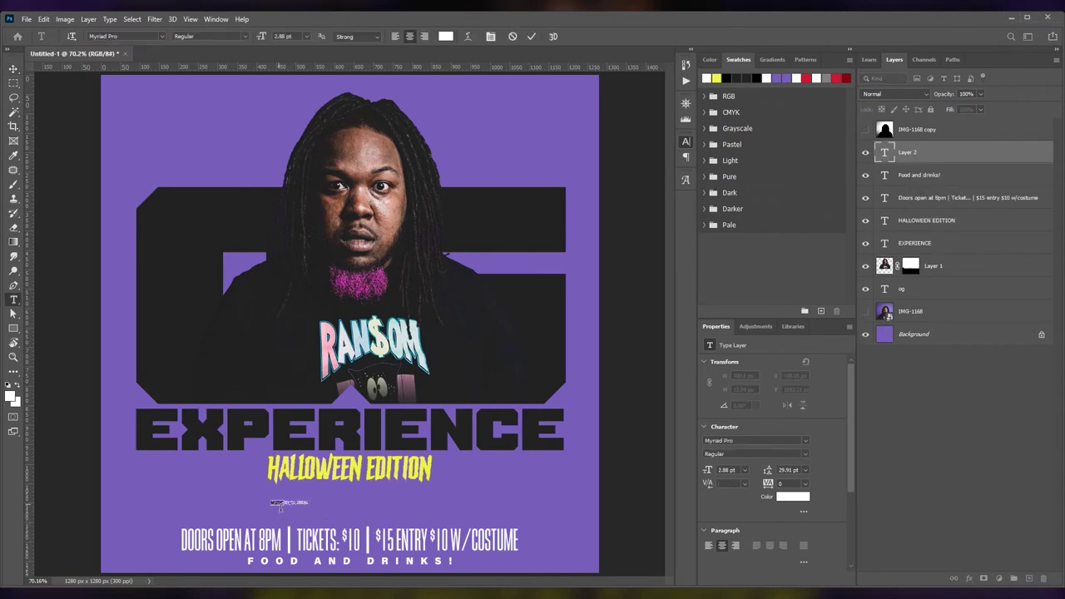
pyautogui.press('Down')
pyautogui.press('Down')
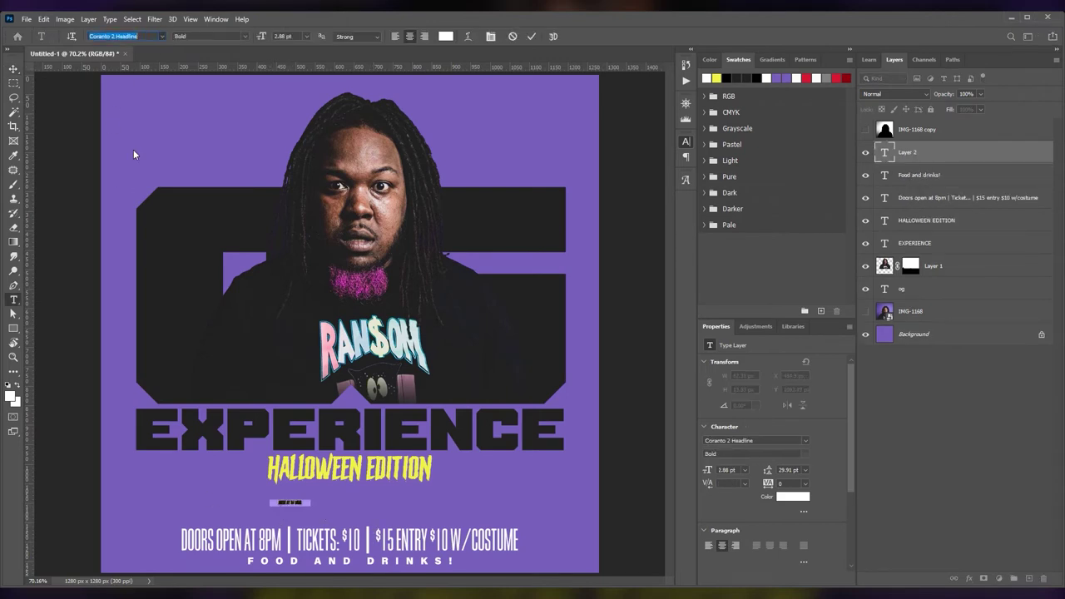
pyautogui.press('Down')
pyautogui.press('Down')
pyautogui.press('Tab')
pyautogui.press('Down')
pyautogui.press('Down')
pyautogui.press('Down')
pyautogui.press('Down')
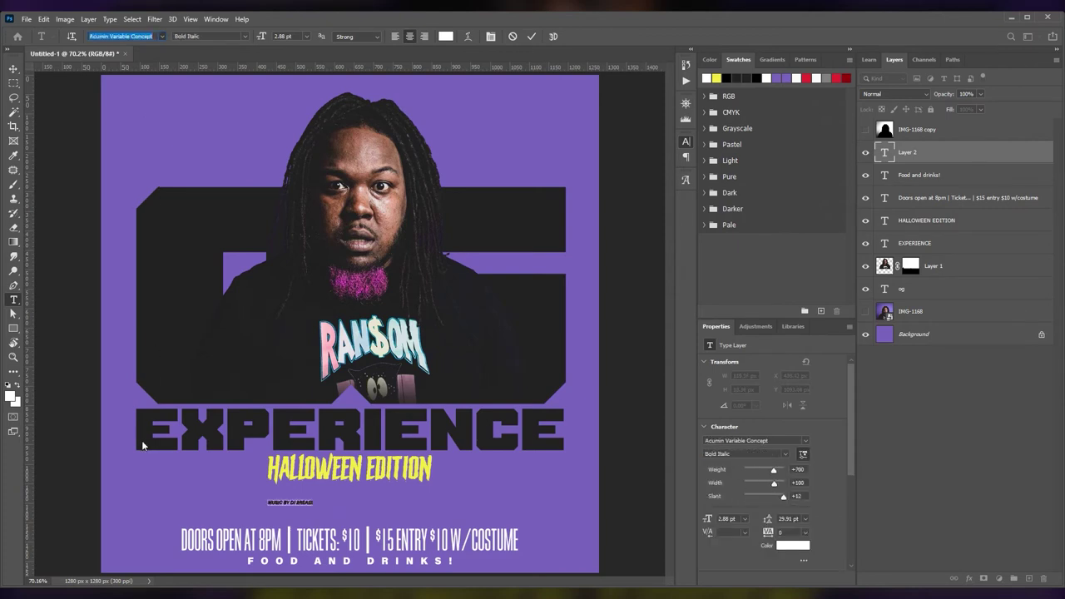
pyautogui.press('Down')
pyautogui.press('Tab')
pyautogui.write('7')
pyautogui.press('Return')
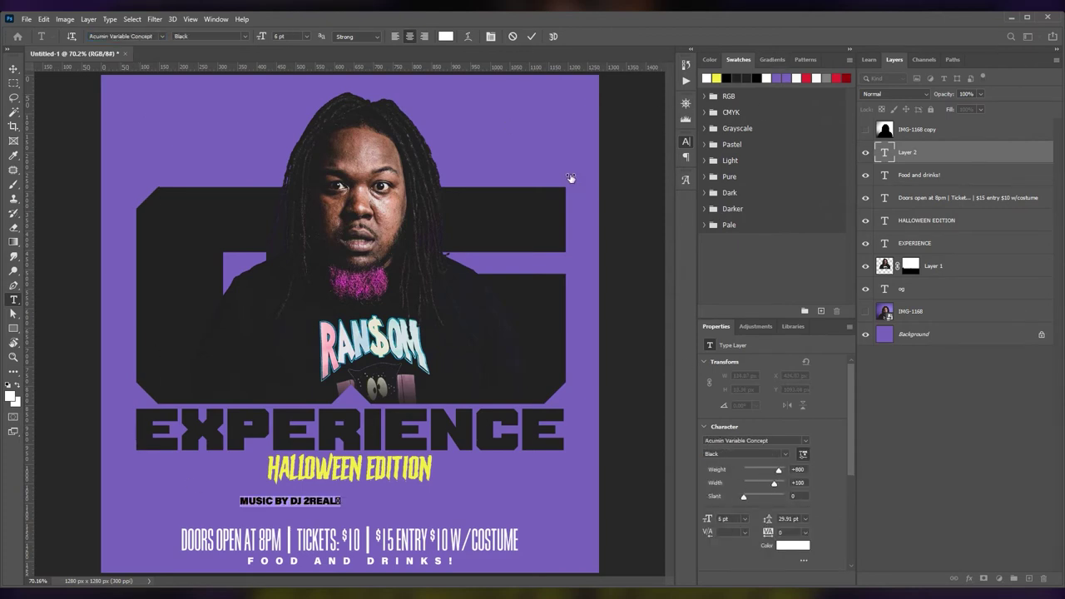
pyautogui.hotkey('ctrl', 'Return')
# - Duplicate the credit to the right, reword it as the host credit, and centre both
pyautogui.moveTo(289, 500)
pyautogui.mouseDown()
pyautogui.moveTo(260, 516)
pyautogui.moveTo(491, 520)
pyautogui.mouseUp()
pyautogui.doubleClick(383, 517)
pyautogui.write('HOSTED BY DA HERM')
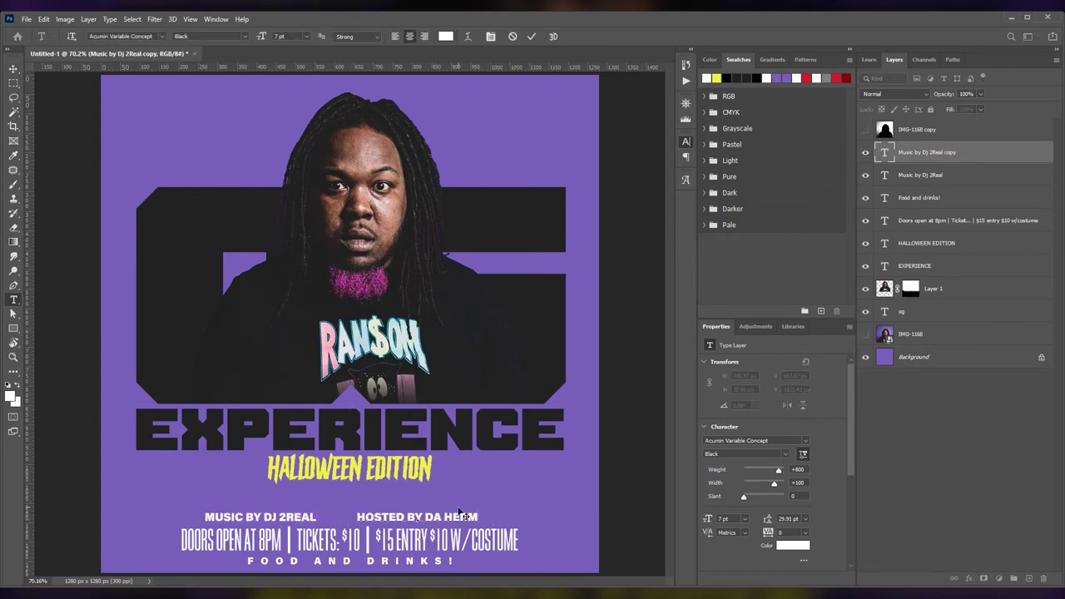
pyautogui.hotkey('ctrl', 'Return')
pyautogui.hotkey('ctrl', 't')
pyautogui.moveTo(390, 524); pyautogui.dragTo(397, 520)
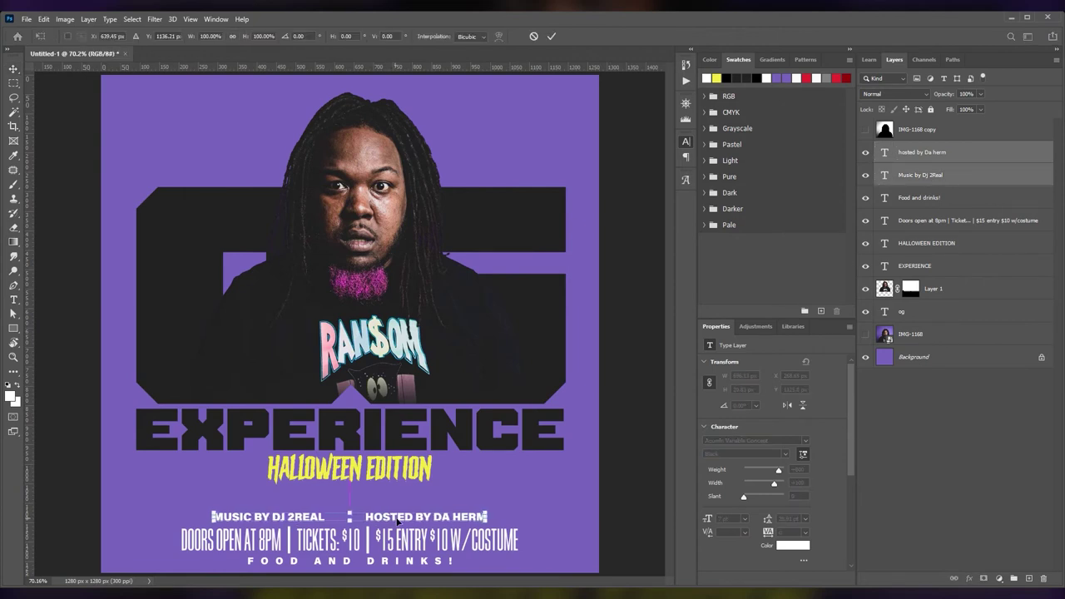
pyautogui.press('Return')
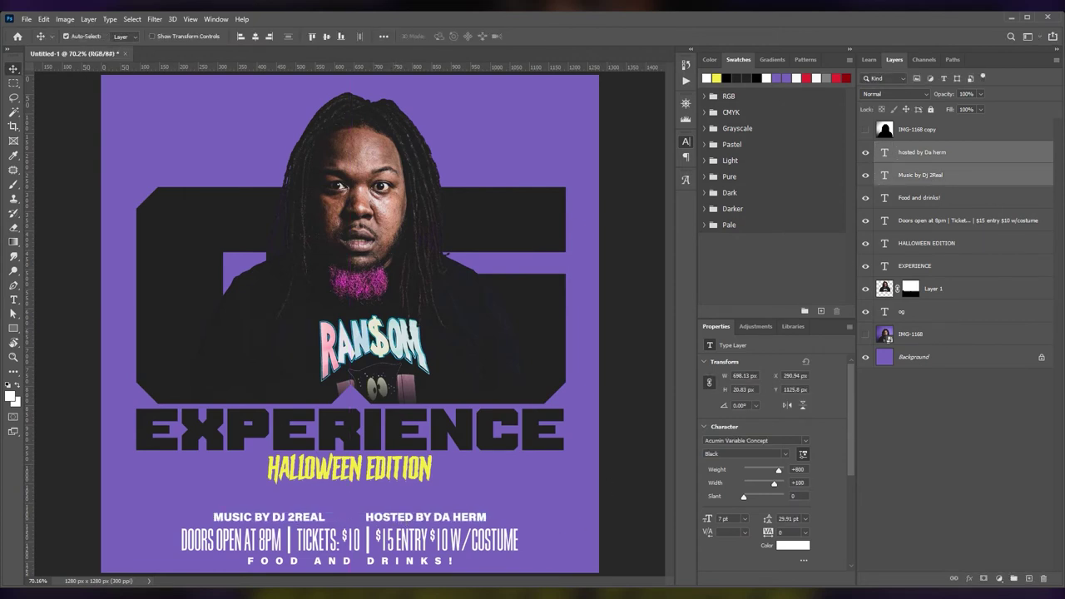
# - Type the date OCT.31.2020 at the flyer's top-left
pyautogui.click(349, 467)
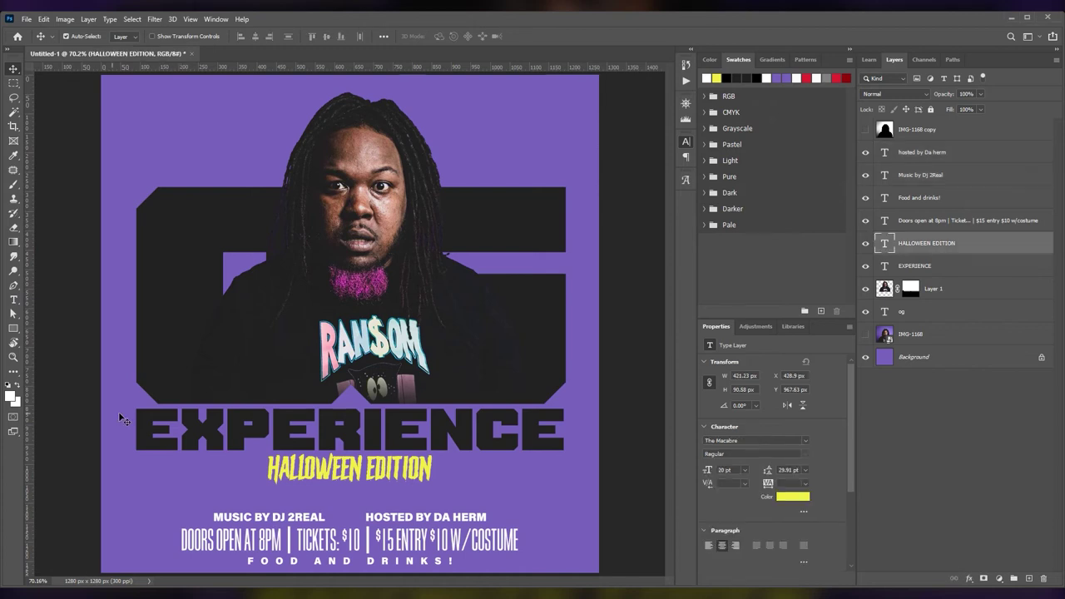
pyautogui.press('t')
pyautogui.click(136, 119)
pyautogui.write('OCTT.31.2020')
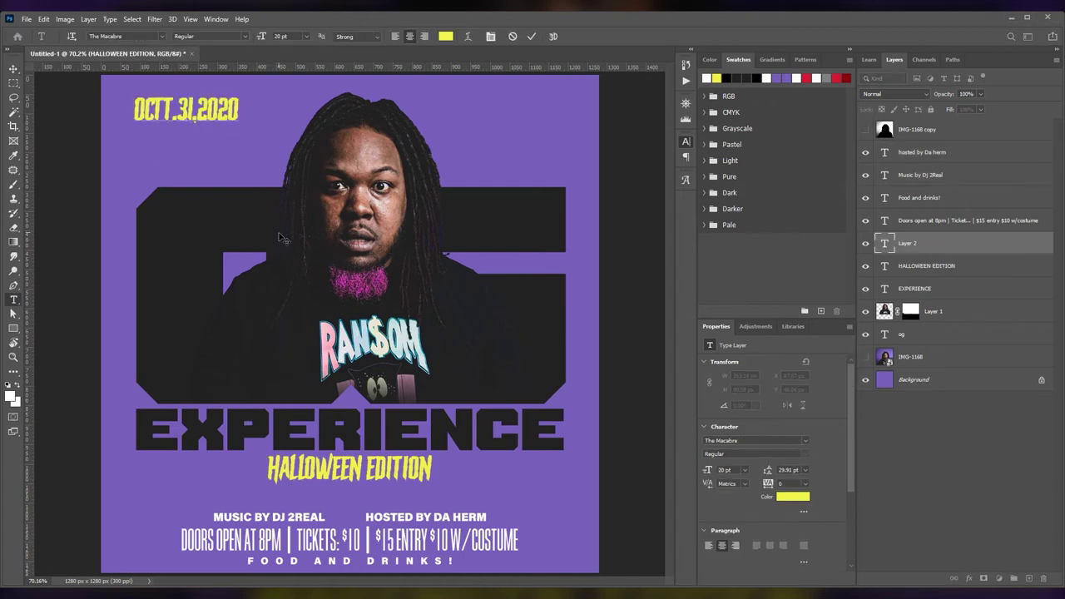
pyautogui.press('BackSpace')
pyautogui.hotkey('ctrl', 'a')
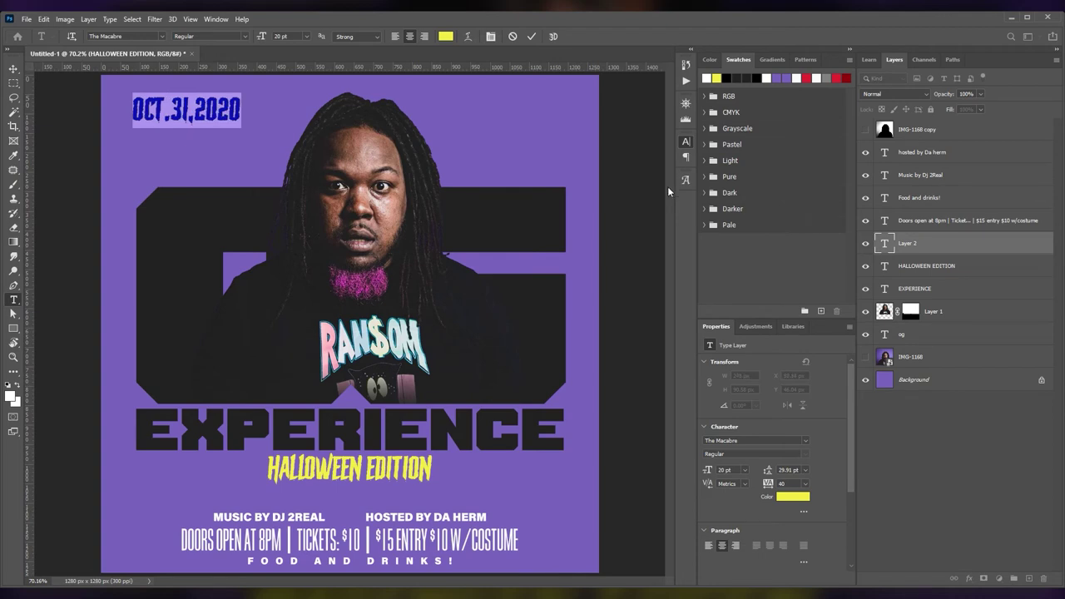
pyautogui.hotkey('ctrl', 'Return')
# - Enlarge the date and shift it down slightly
pyautogui.hotkey('ctrl', 't')
pyautogui.moveTo(187, 110)
pyautogui.mouseDown()
pyautogui.moveTo(218, 162)
pyautogui.moveTo(142, 138)
pyautogui.mouseUp()
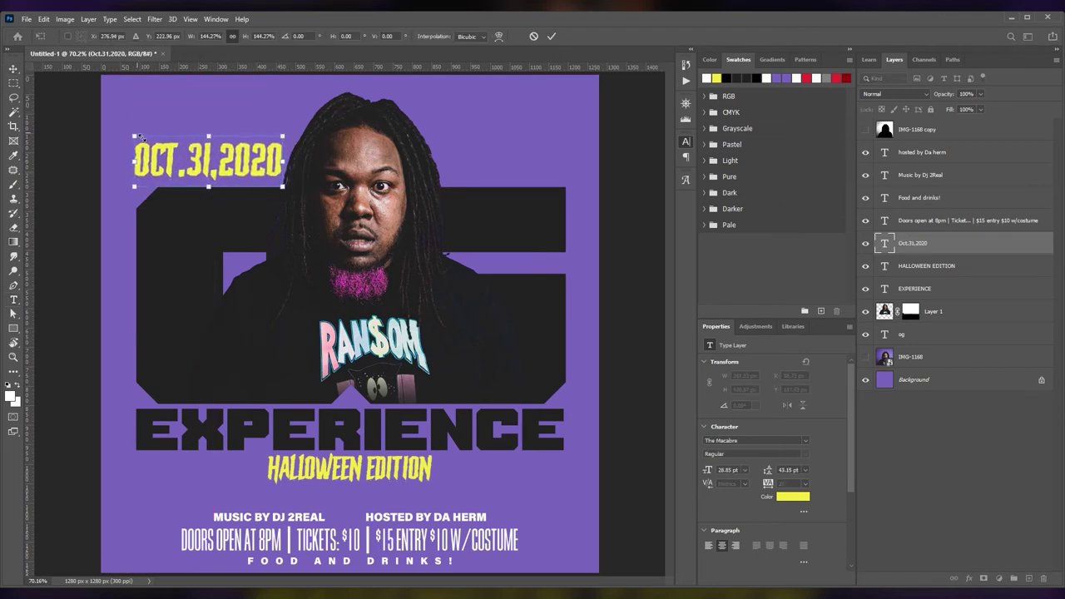
pyautogui.press('Return')
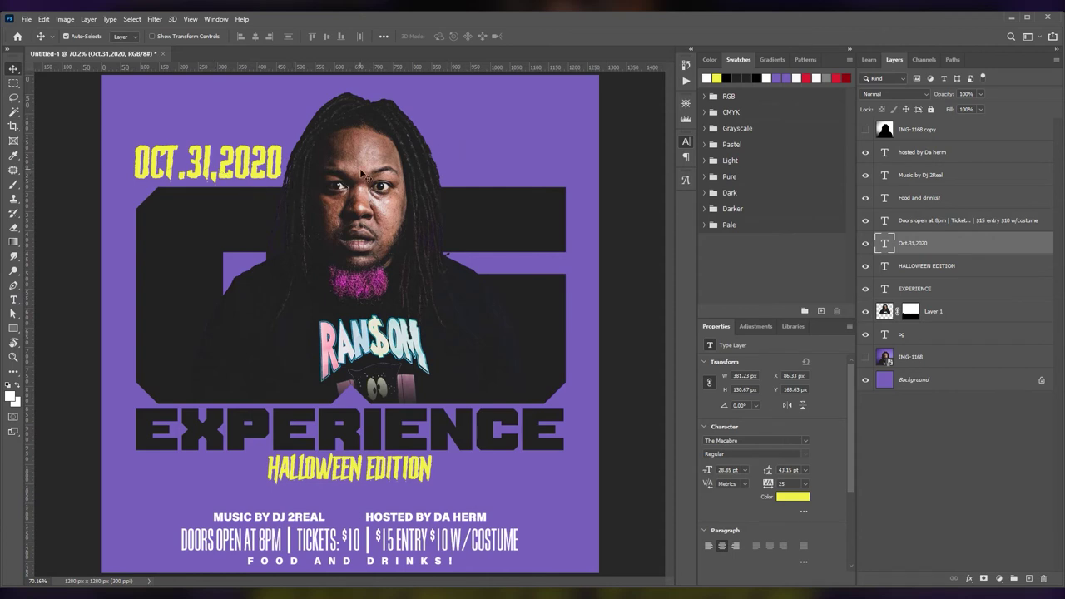
# - Switch HALLOWEEN EDITION to the Another Danger font with wider letter spacing
pyautogui.doubleClick(370, 468)
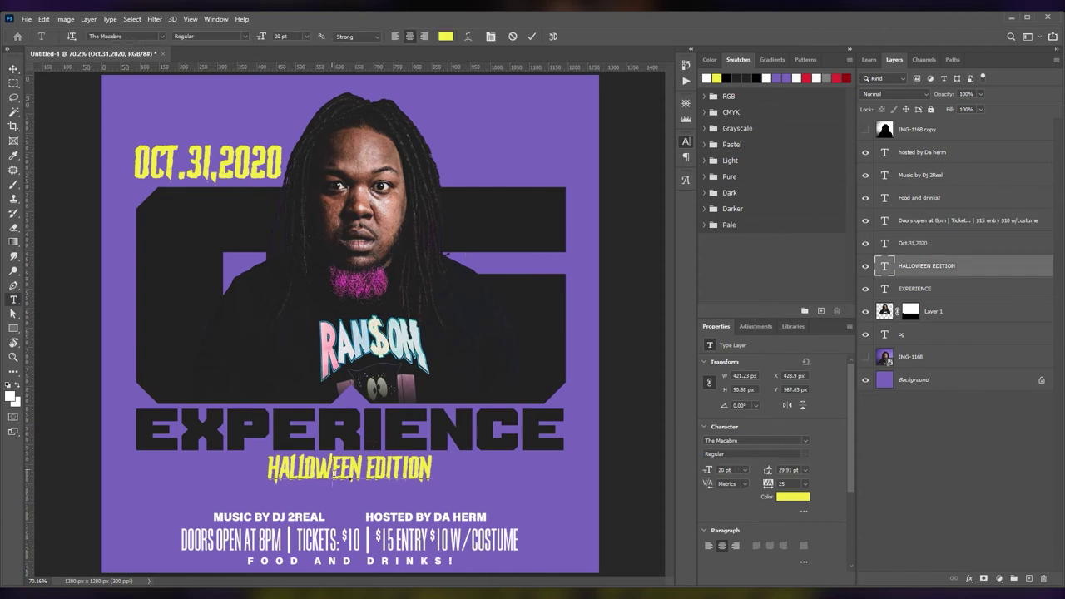
pyautogui.press('Up')
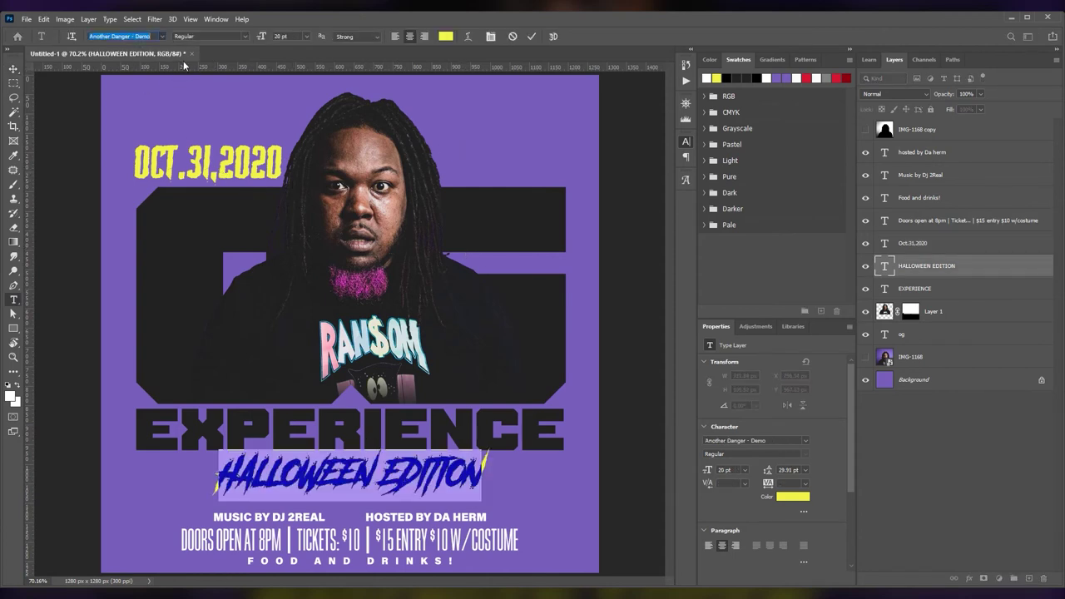
pyautogui.press('Up')
pyautogui.press('Up')
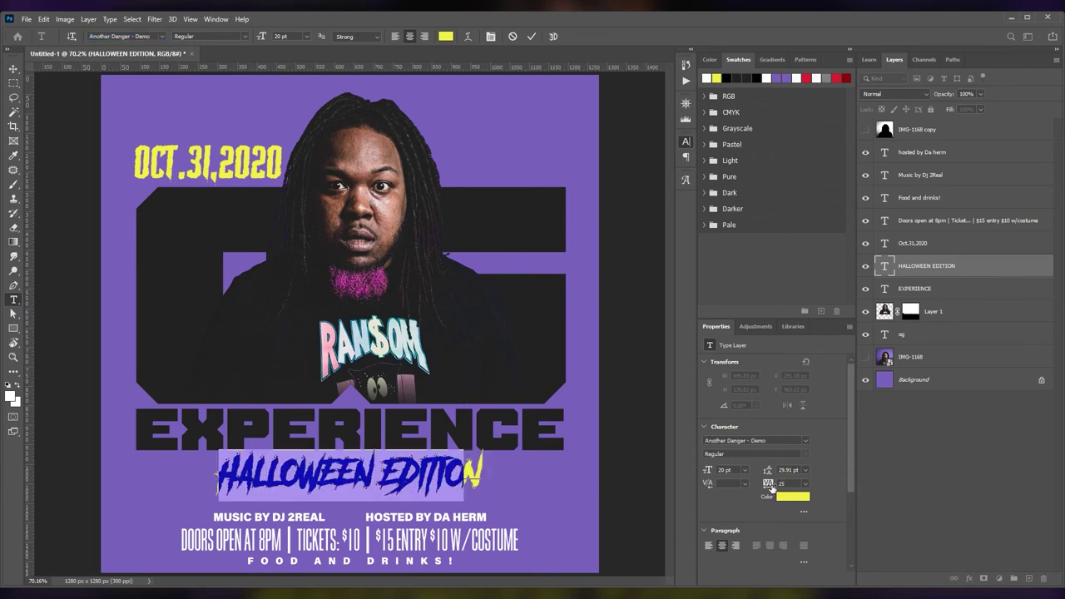
pyautogui.moveTo(772, 487); pyautogui.dragTo(784, 486)
pyautogui.click(441, 475)
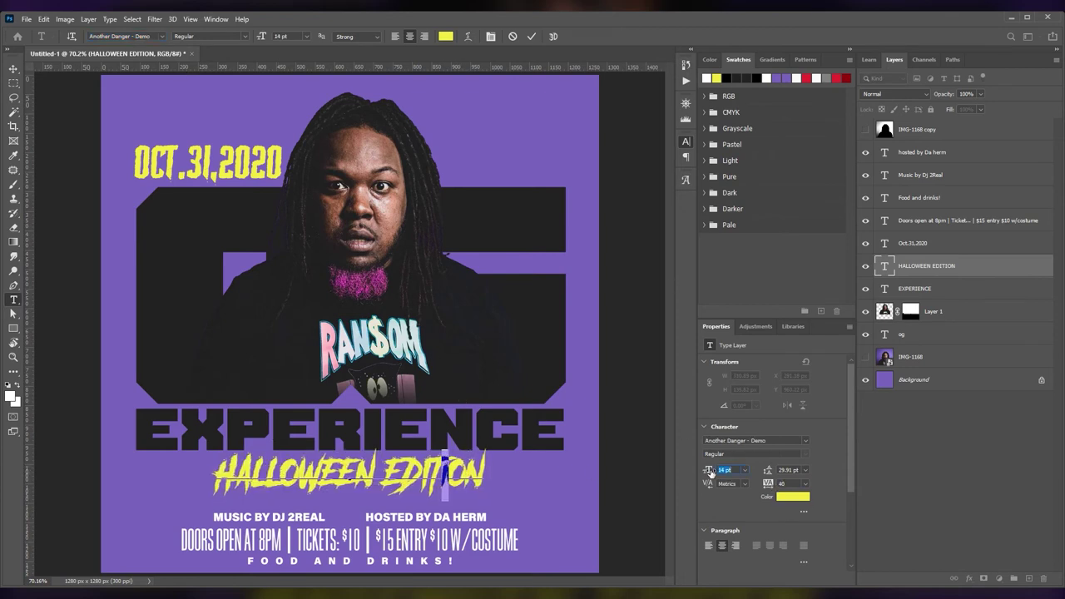
pyautogui.hotkey('ctrl', 'Return')
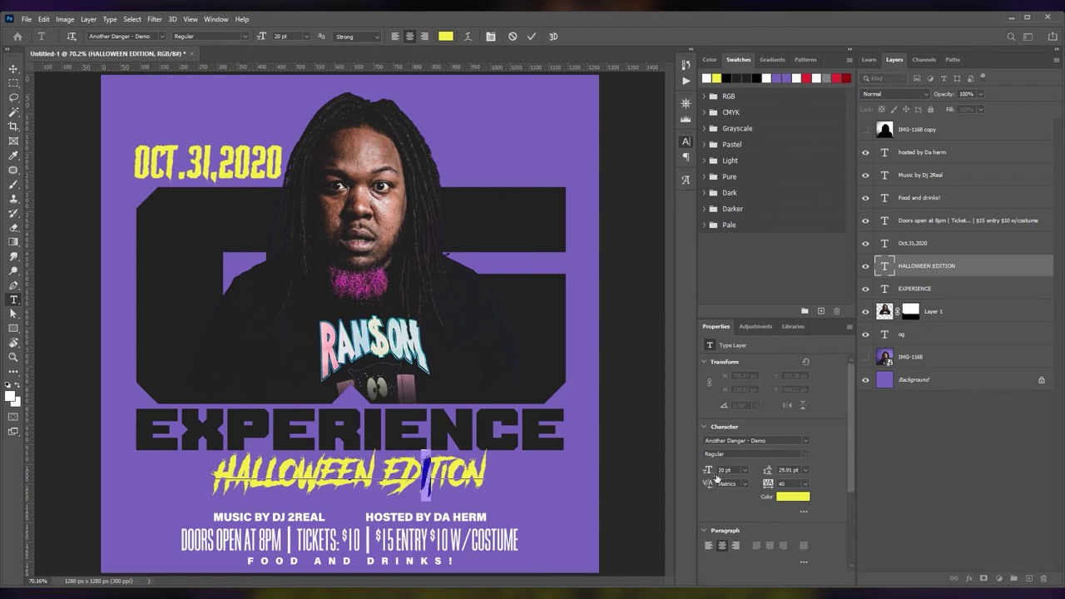
# - Enlarge the second L in HALLOWEEN to 20 pt and raise the line under EXPERIENCE
pyautogui.hotkey('alt', ']')
pyautogui.hotkey('alt', '[')
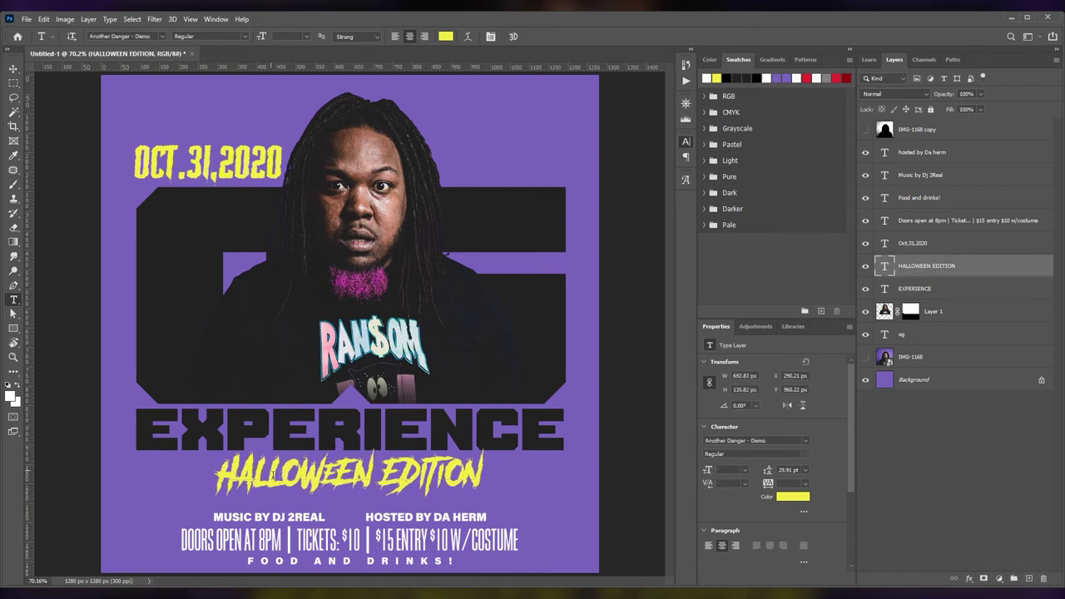
pyautogui.moveTo(268, 474); pyautogui.dragTo(283, 474)
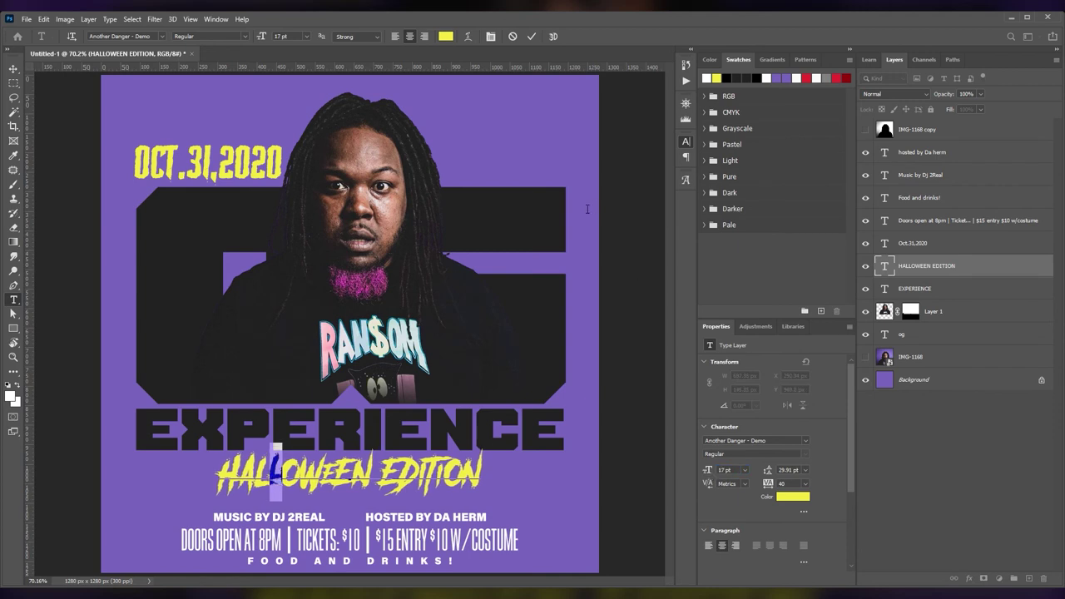
pyautogui.moveTo(708, 469); pyautogui.dragTo(724, 469)
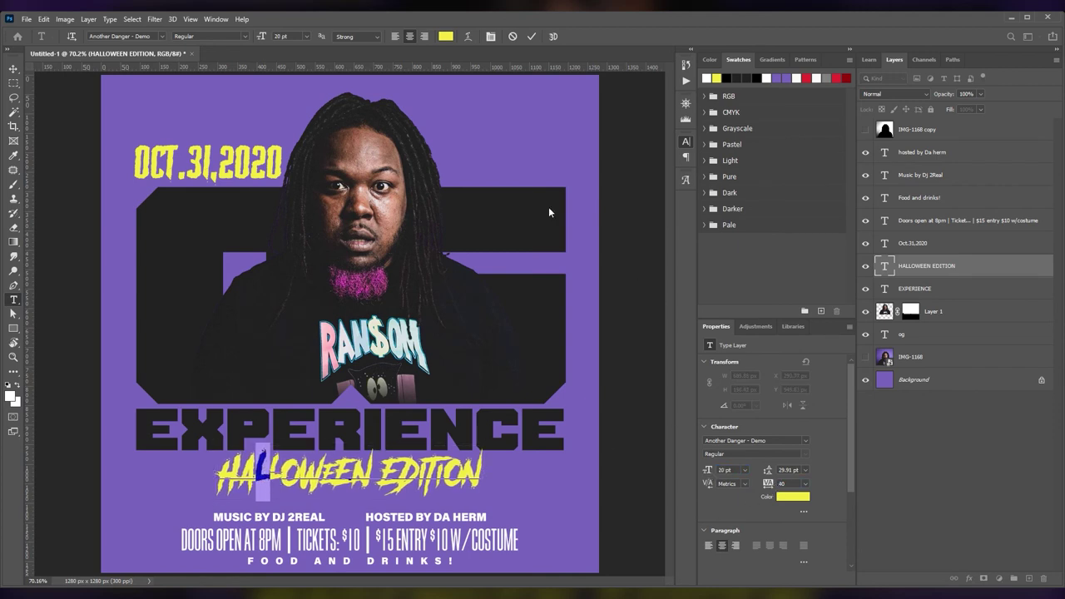
pyautogui.press('Escape')
pyautogui.press('v')
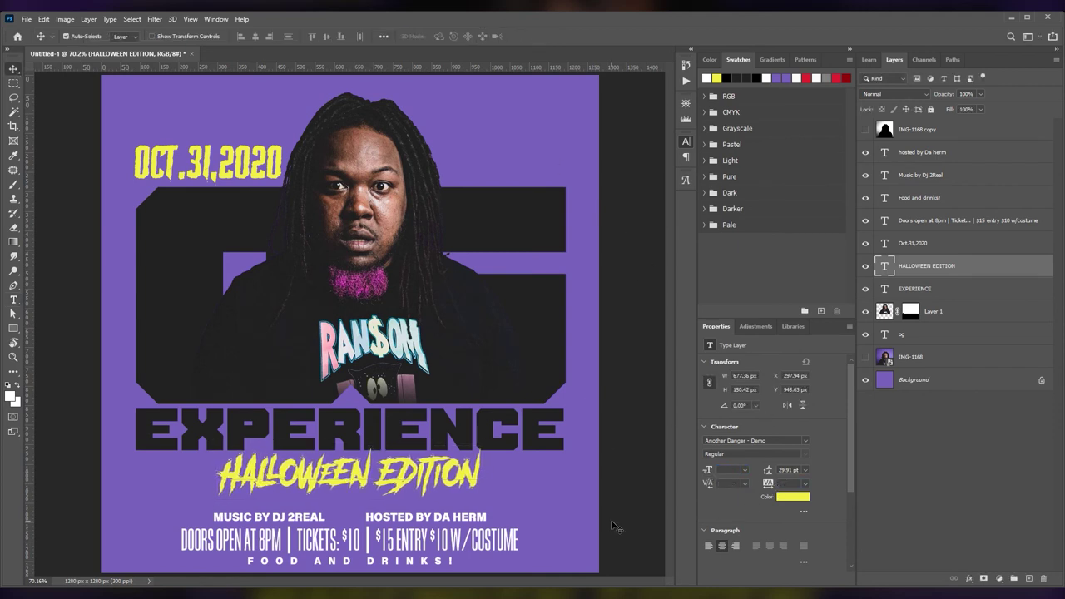
pyautogui.moveTo(418, 485); pyautogui.dragTo(418, 465)
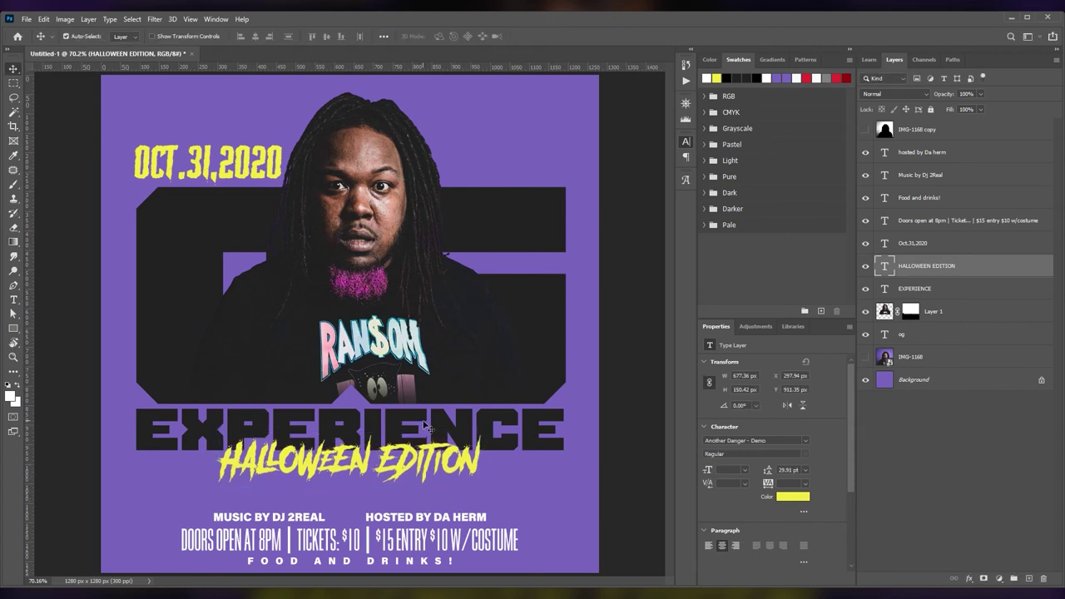
# - Recolour FOOD AND DRINKS!, the separators, MUSIC BY and HOSTED BY yellow
pyautogui.click(349, 562)
pyautogui.press('t')
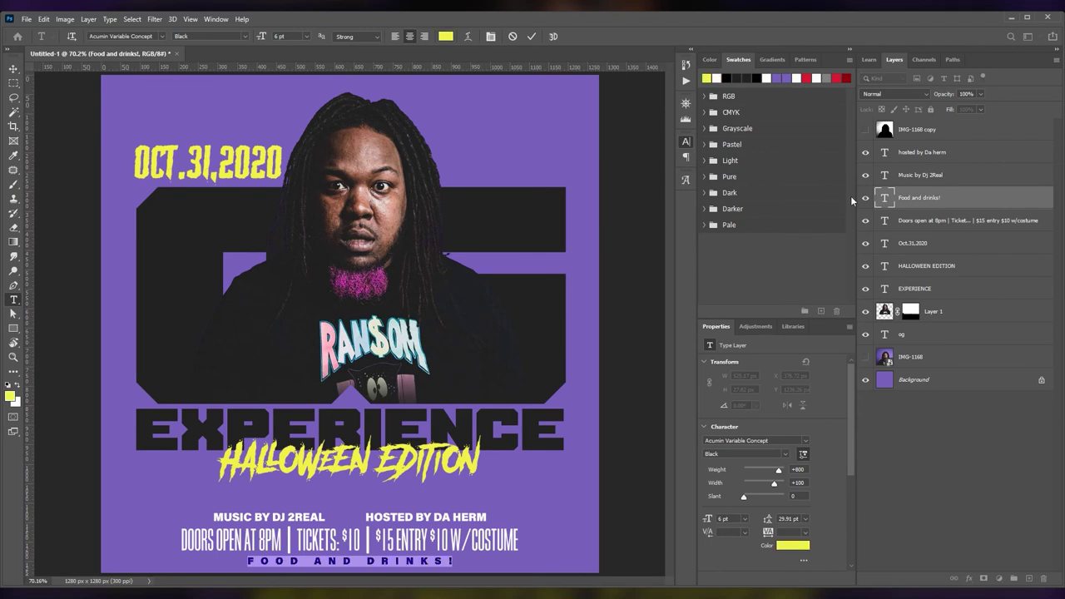
pyautogui.click(367, 541)
pyautogui.moveTo(284, 541)
pyautogui.mouseDown()
pyautogui.moveTo(295, 541)
pyautogui.moveTo(212, 516)
pyautogui.mouseUp()
pyautogui.click(707, 79)
pyautogui.click(706, 79)
pyautogui.moveTo(443, 516); pyautogui.dragTo(366, 516)
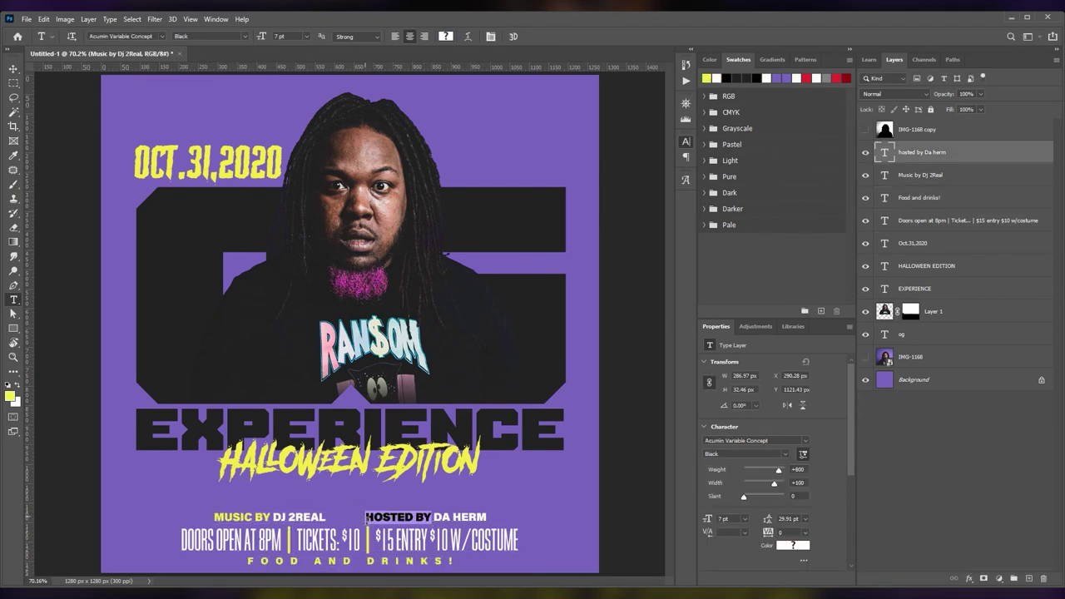
pyautogui.click(706, 79)
# - Group the detail and credits text layers into a group named 'info'
pyautogui.click(14, 69)
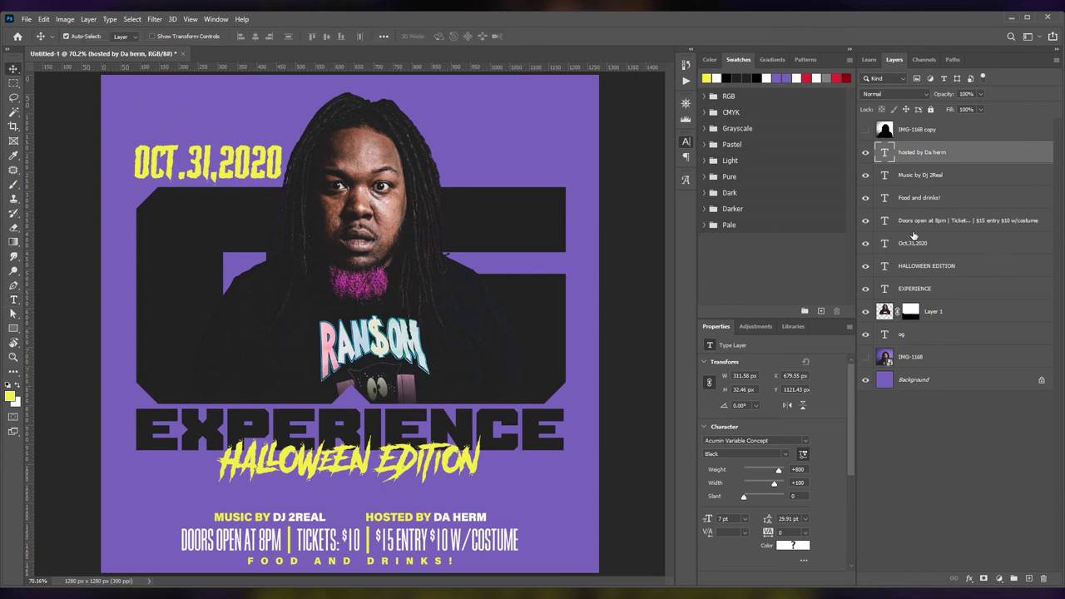
pyautogui.click(299, 564)
pyautogui.keyDown('ctrl'); pyautogui.keyDown('shift'); pyautogui.click(301, 545); pyautogui.keyUp('shift'); pyautogui.keyUp('ctrl')
pyautogui.click(922, 152)
pyautogui.keyDown('shift'); pyautogui.click(921, 174); pyautogui.keyUp('shift')
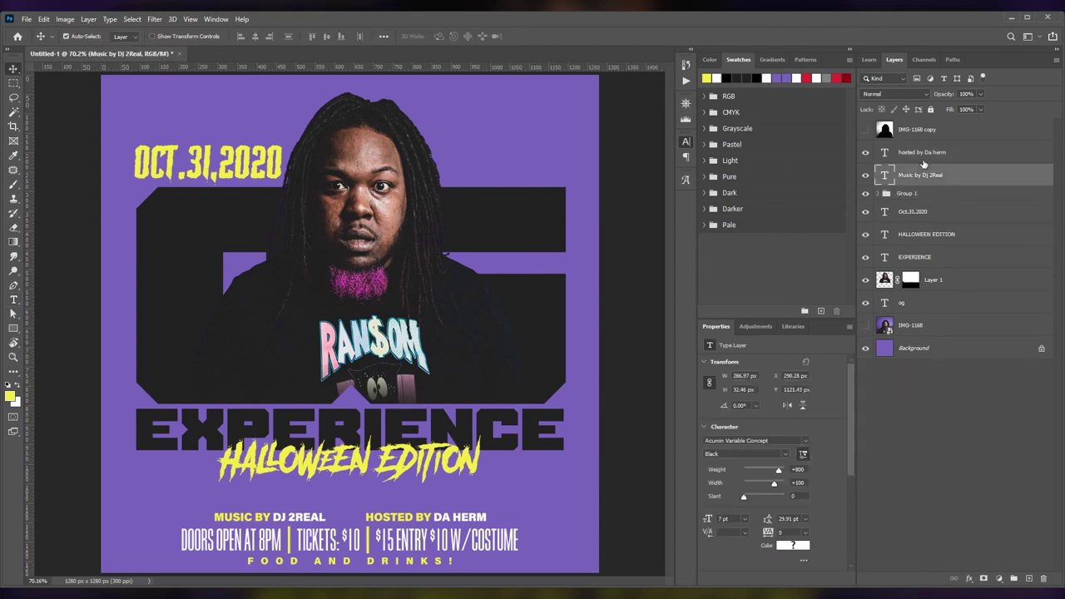
pyautogui.moveTo(921, 174); pyautogui.dragTo(903, 195)
pyautogui.doubleClick(902, 147)
pyautogui.write('info')
pyautogui.press('Return')
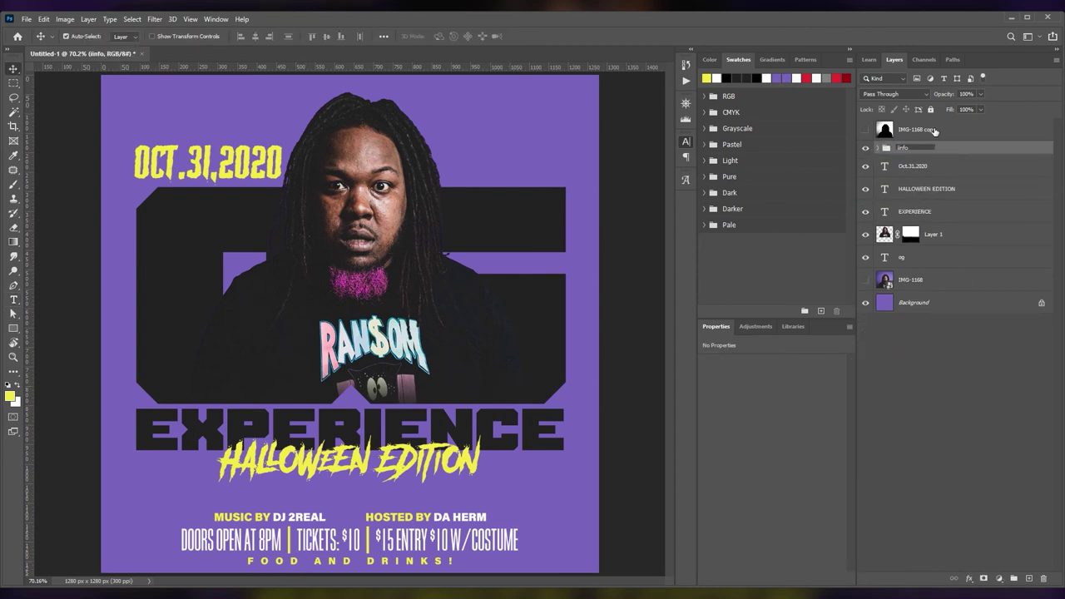
# - Group HALLOWEEN EDITION and EXPERIENCE as 'sub. title', then select the giant OG letters layer
pyautogui.click(915, 166)
pyautogui.click(927, 189)
pyautogui.keyDown('shift'); pyautogui.click(943, 213); pyautogui.keyUp('shift')
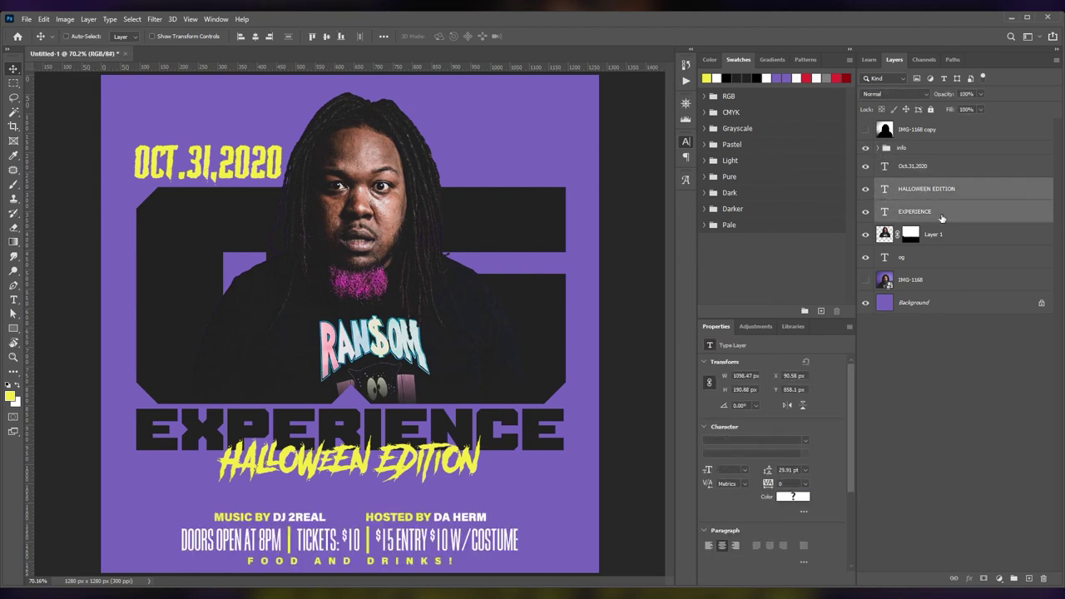
pyautogui.hotkey('ctrl', 'g')
pyautogui.doubleClick(910, 184)
pyautogui.write('sub. title')
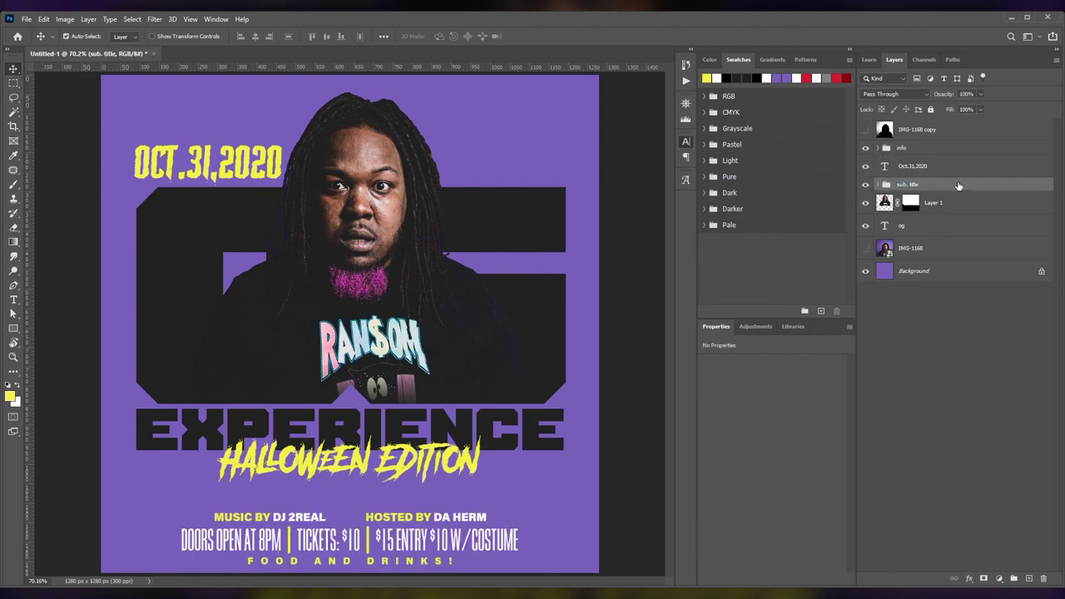
pyautogui.click(958, 225)
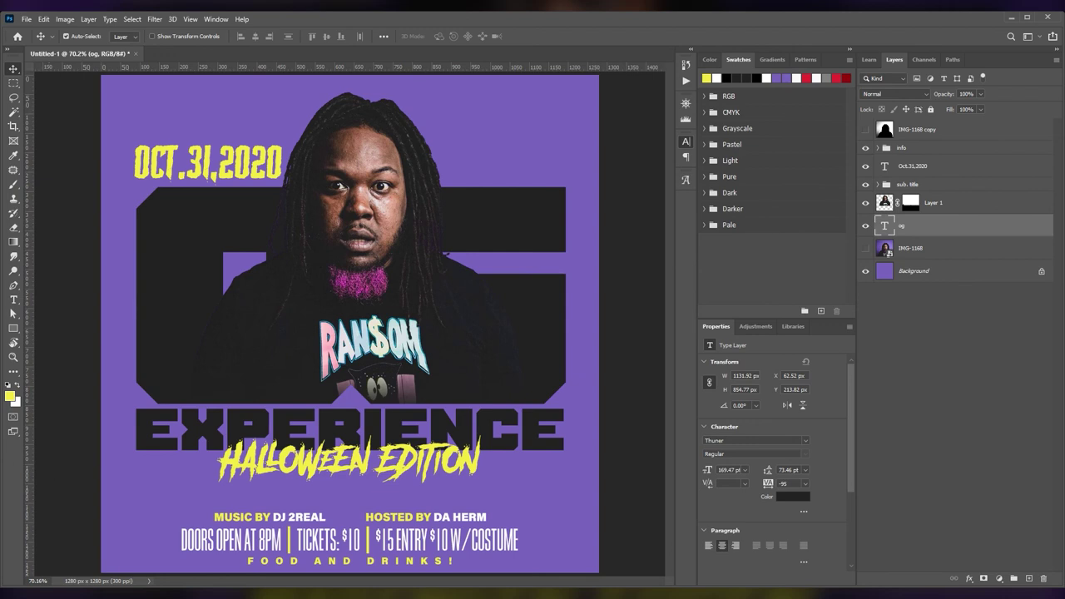
# - Add centred COSTUME CONTEST $100 PRIZE TO BEST COSTUME! text in Bee Three, around 29 pt, on three lines
pyautogui.press('t')
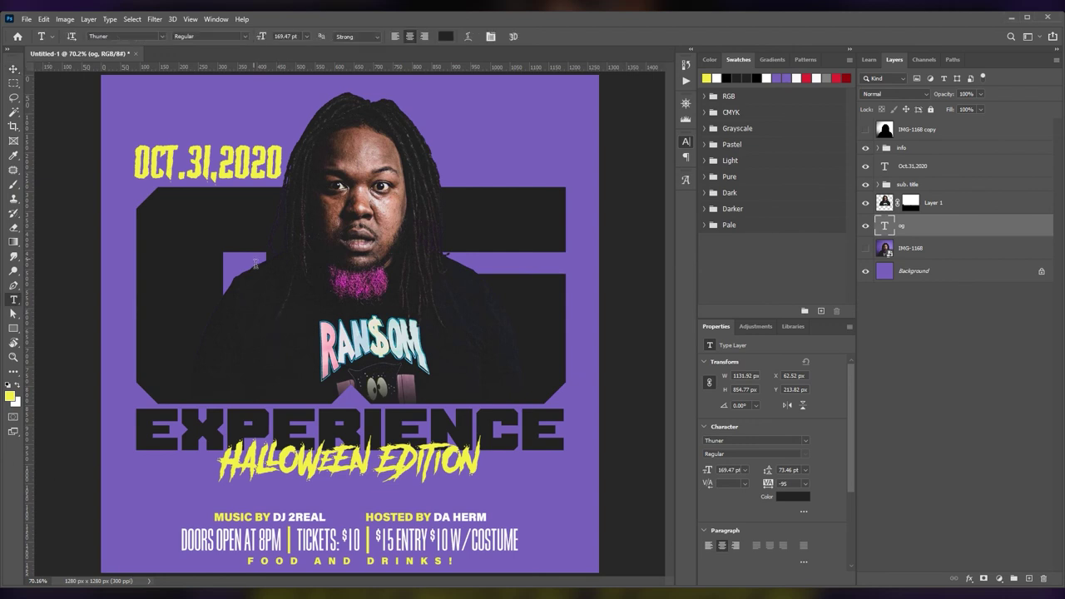
pyautogui.click(349, 148)
pyautogui.press('Down')
pyautogui.press('Down')
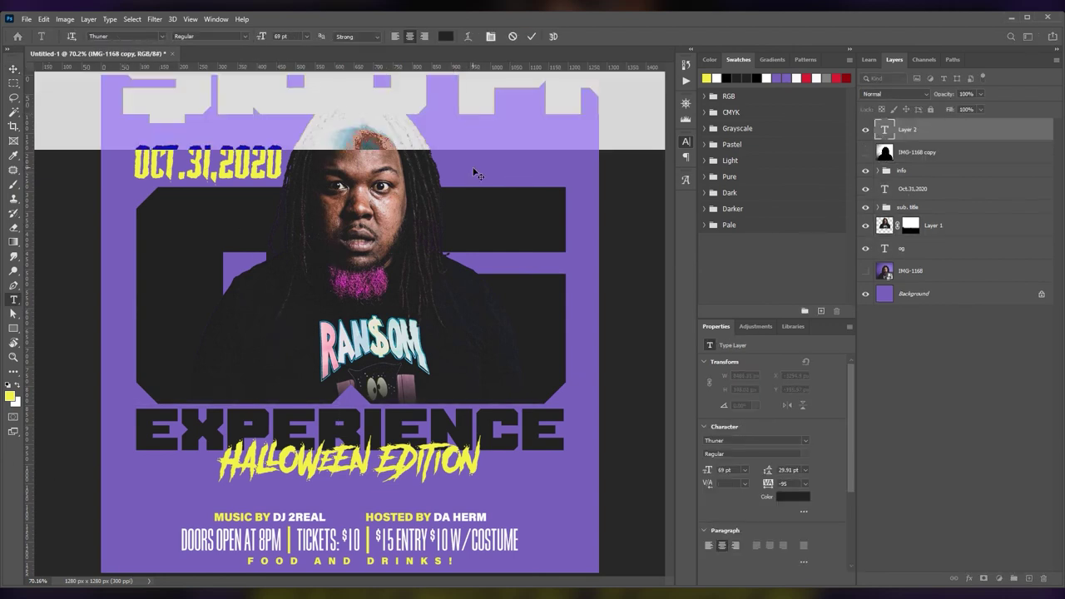
pyautogui.press('Down')
pyautogui.press('Down')
pyautogui.press('Down')
pyautogui.press('Down')
pyautogui.hotkey('ctrl', 'v')
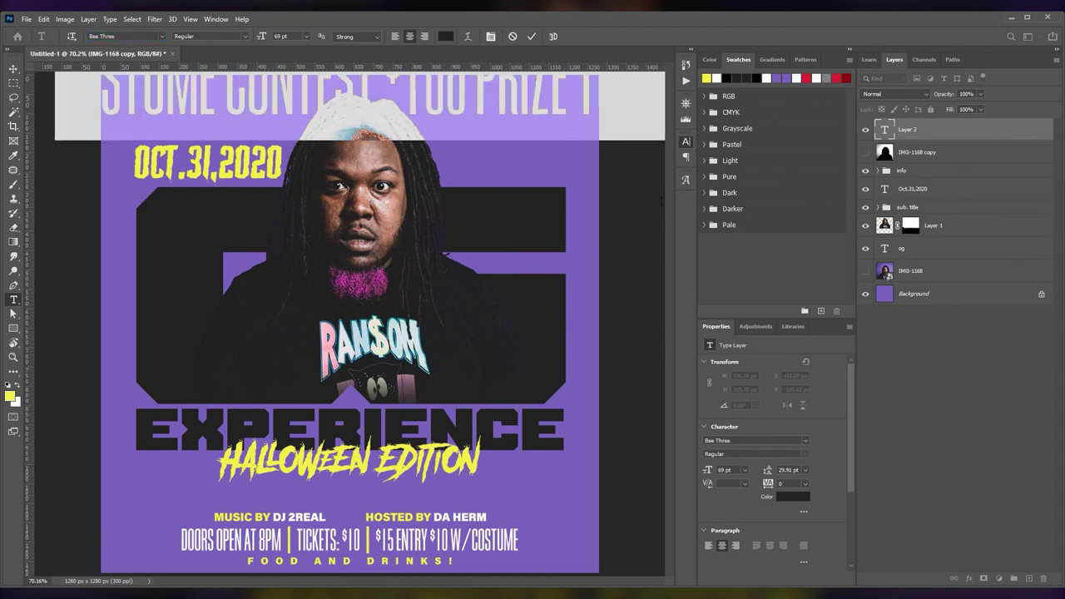
pyautogui.hotkey('ctrl', 'alt', 'shift', ',')
pyautogui.hotkey('ctrl', 'alt', 'shift', ',')
pyautogui.hotkey('ctrl', 'alt', 'shift', ',')
pyautogui.hotkey('ctrl', 'alt', 'shift', ',')
pyautogui.click(439, 100)
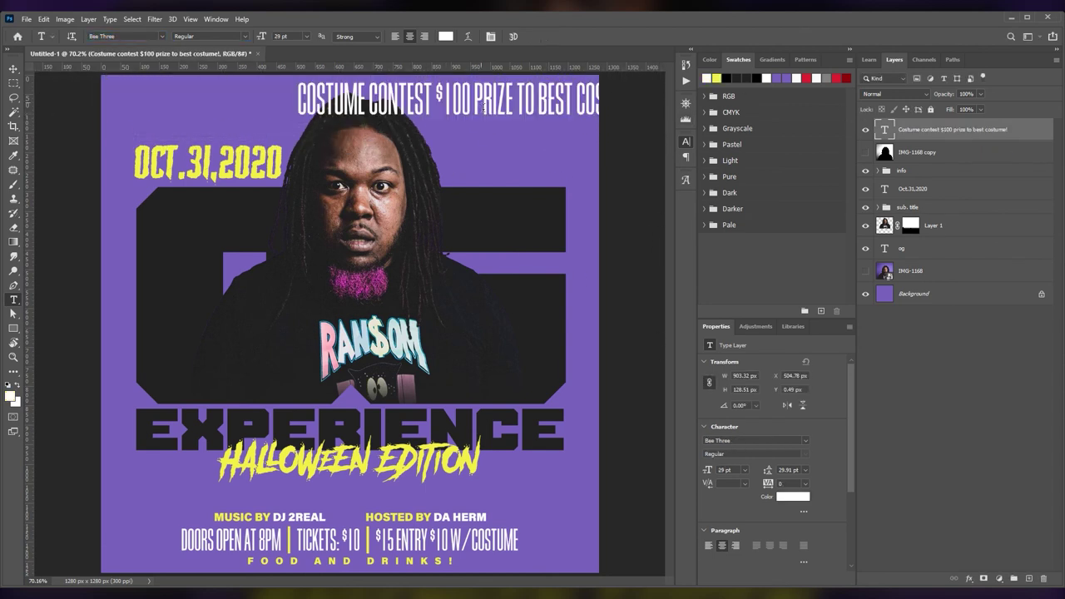
pyautogui.press('Return')
pyautogui.moveTo(308, 358); pyautogui.dragTo(309, 354)
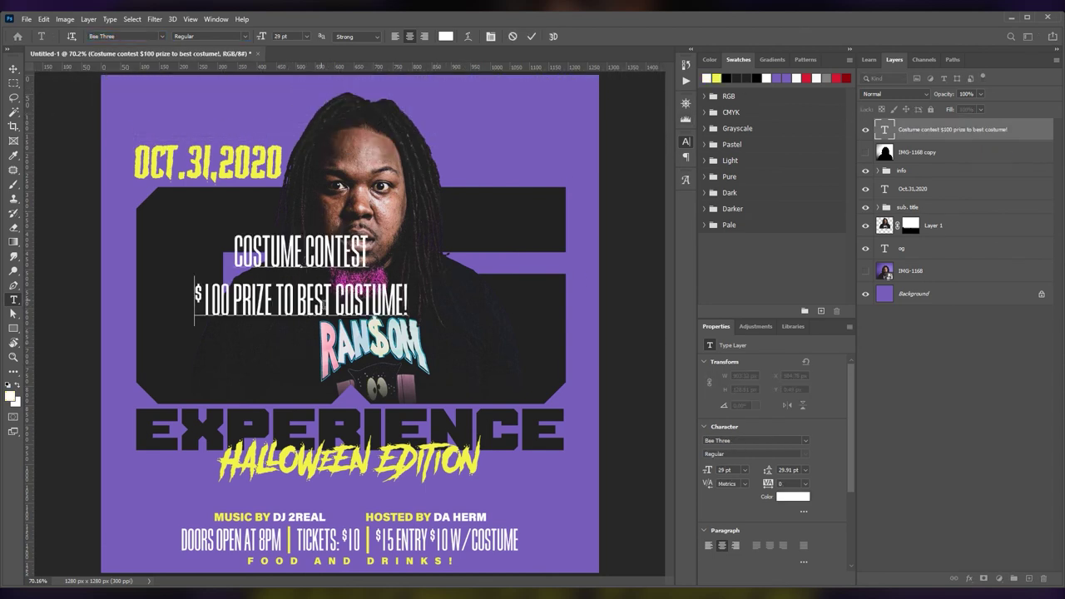
pyautogui.click(296, 301)
pyautogui.press('BackSpace')
pyautogui.press('Return')
pyautogui.hotkey('ctrl', 'a')
pyautogui.moveTo(262, 36); pyautogui.dragTo(258, 37)
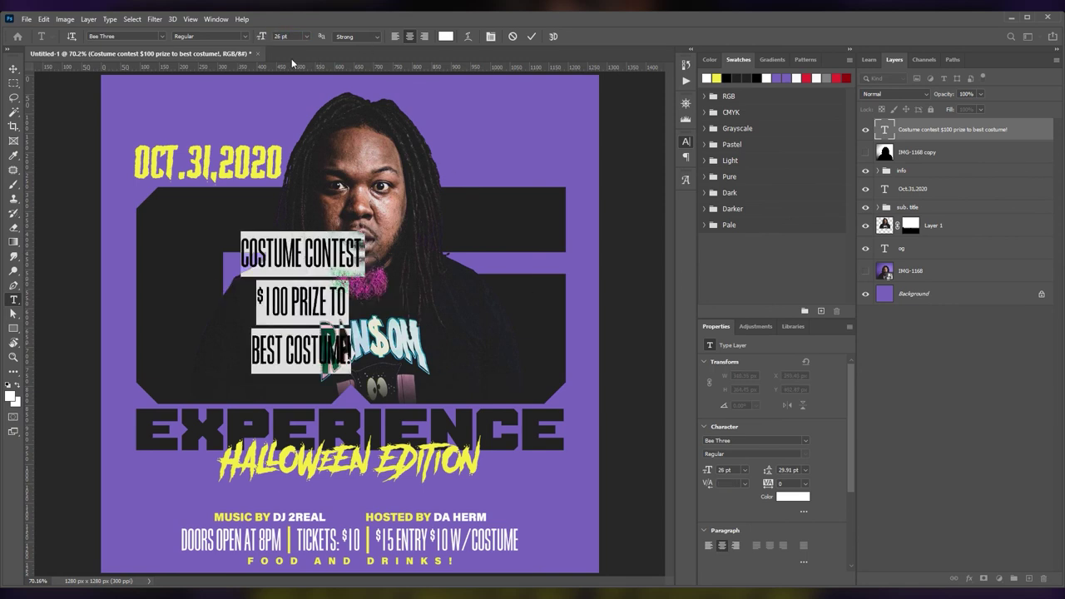
pyautogui.hotkey('ctrl', 'Return')
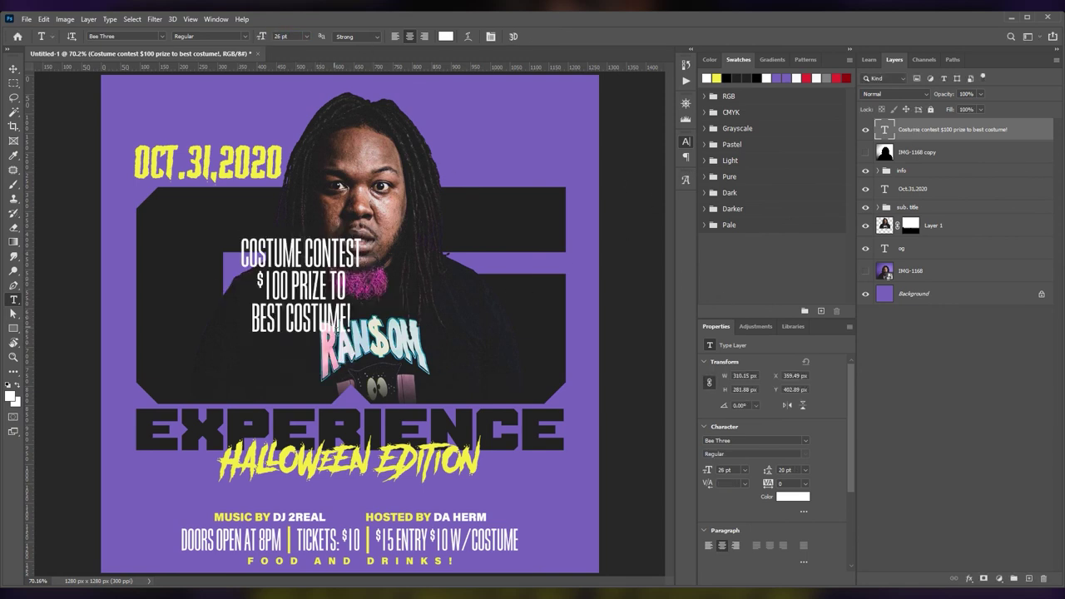
# - Scale down the costume contest text and move it beside the portrait's right side
pyautogui.hotkey('ctrl', 't')
pyautogui.moveTo(352, 312)
pyautogui.mouseDown()
pyautogui.moveTo(406, 274)
pyautogui.moveTo(543, 361)
pyautogui.mouseUp()
pyautogui.moveTo(432, 385); pyautogui.dragTo(476, 359)
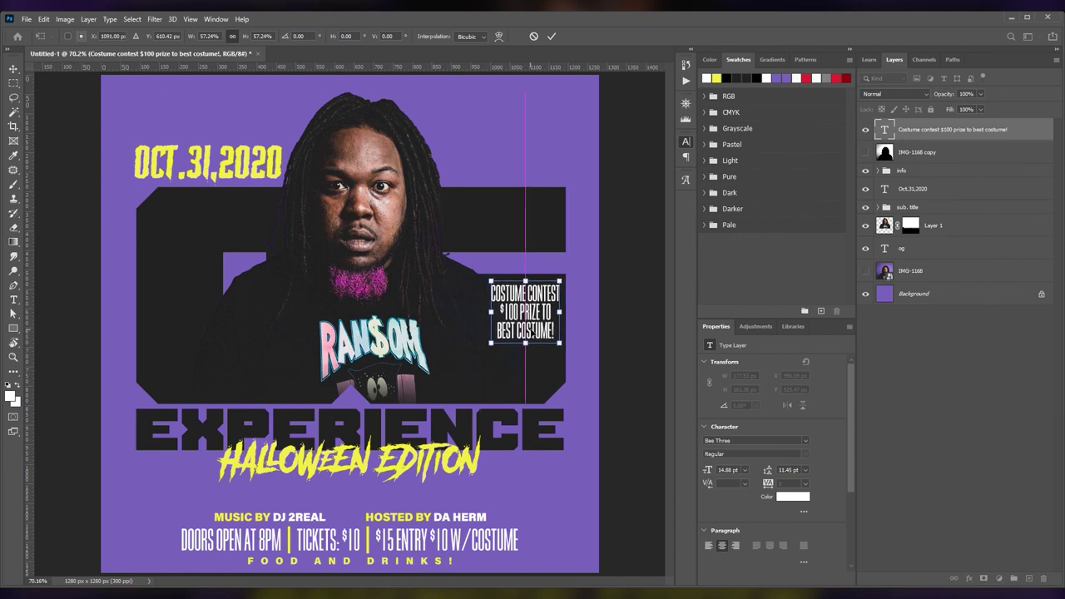
pyautogui.press('Return')
# - Make the words $100 PRIZE yellow
pyautogui.press('t')
pyautogui.moveTo(486, 309); pyautogui.dragTo(536, 326)
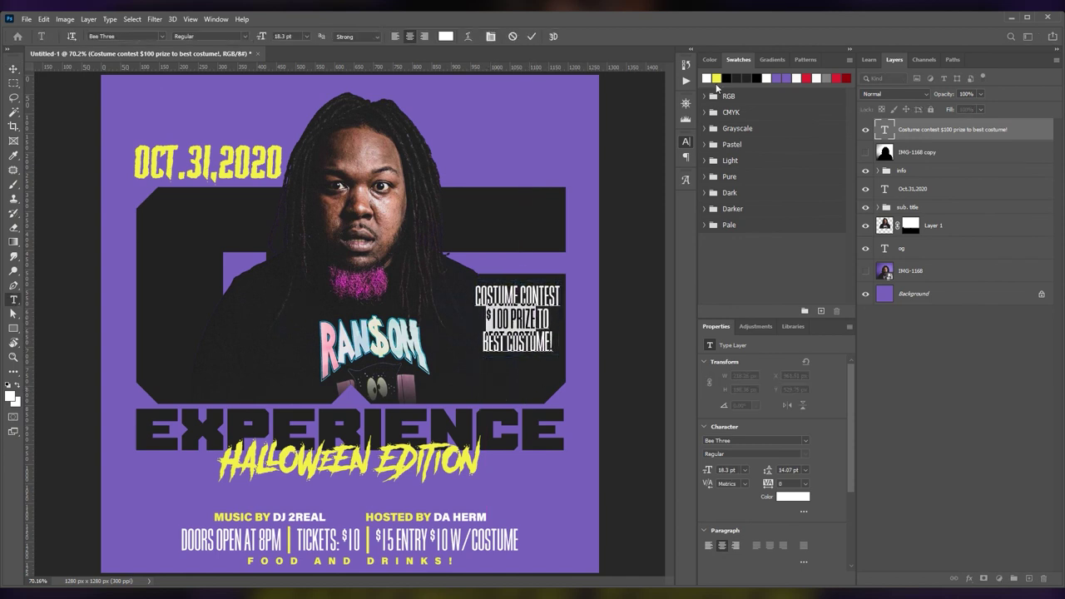
pyautogui.click(706, 77)
pyautogui.hotkey('ctrl', 'Return')
# - Paint on Layer 1's mask with an enlarged brush over the portrait's shirt graphic
pyautogui.press('v')
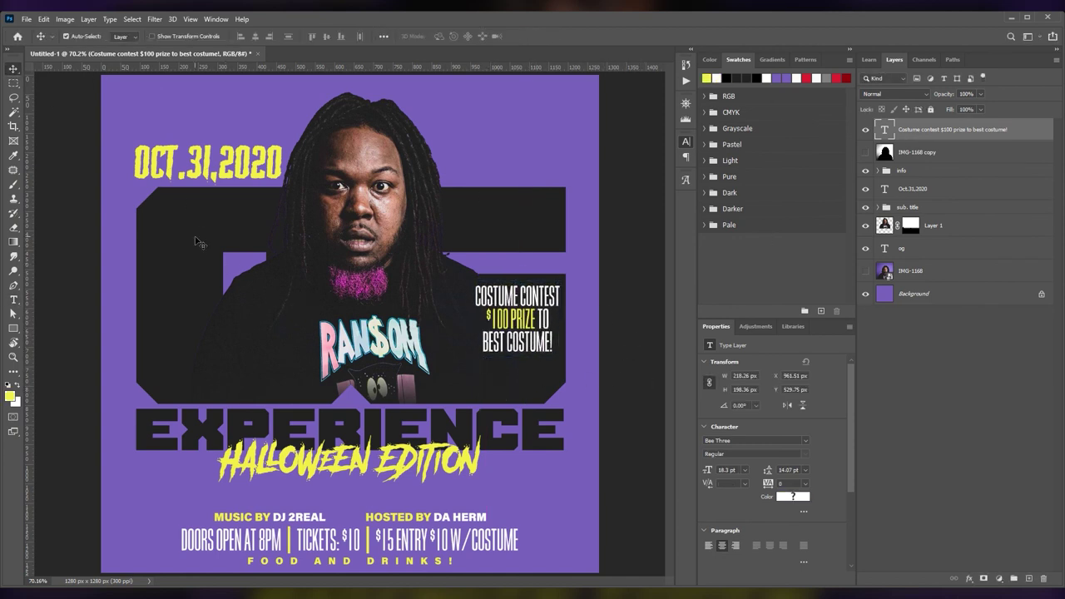
pyautogui.click(910, 225)
pyautogui.press('b')
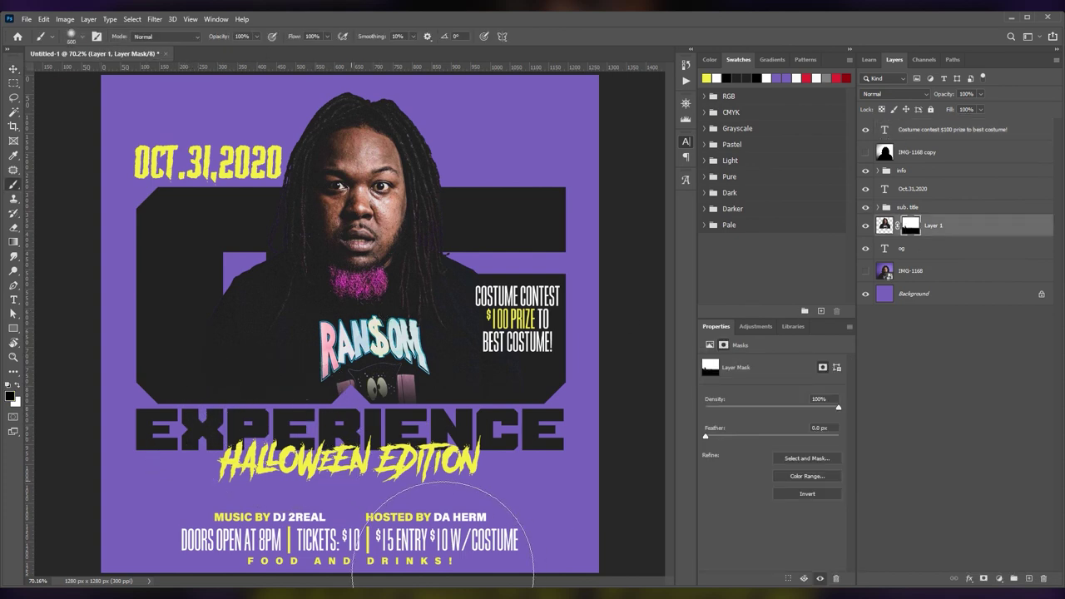
pyautogui.press(']')
pyautogui.press(']')
pyautogui.press(']')
pyautogui.click(528, 480)
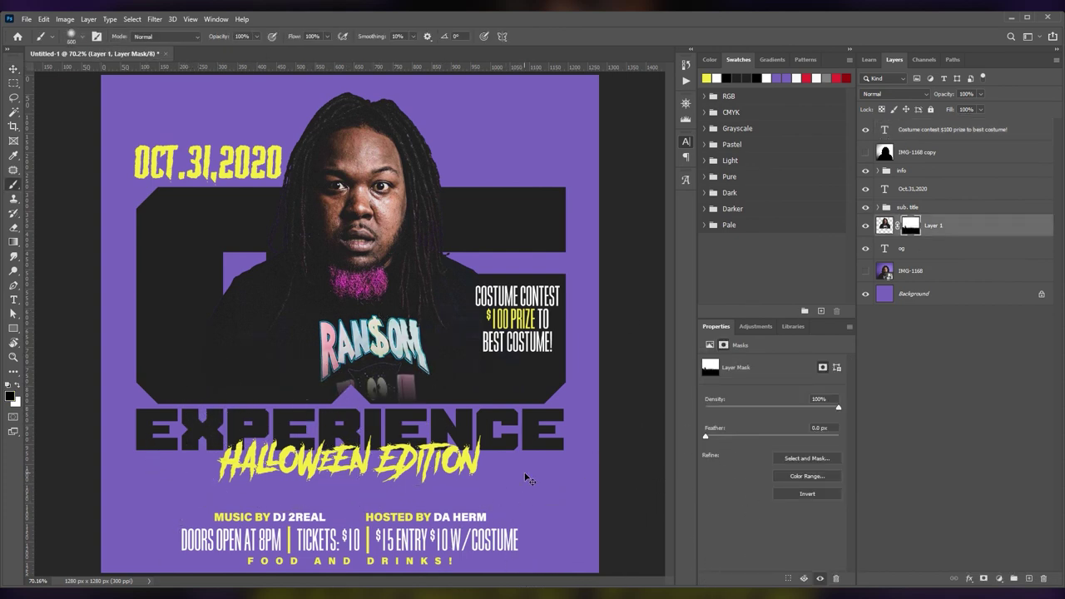
pyautogui.press('[')
pyautogui.press('[')
pyautogui.press('[')
pyautogui.press('x')
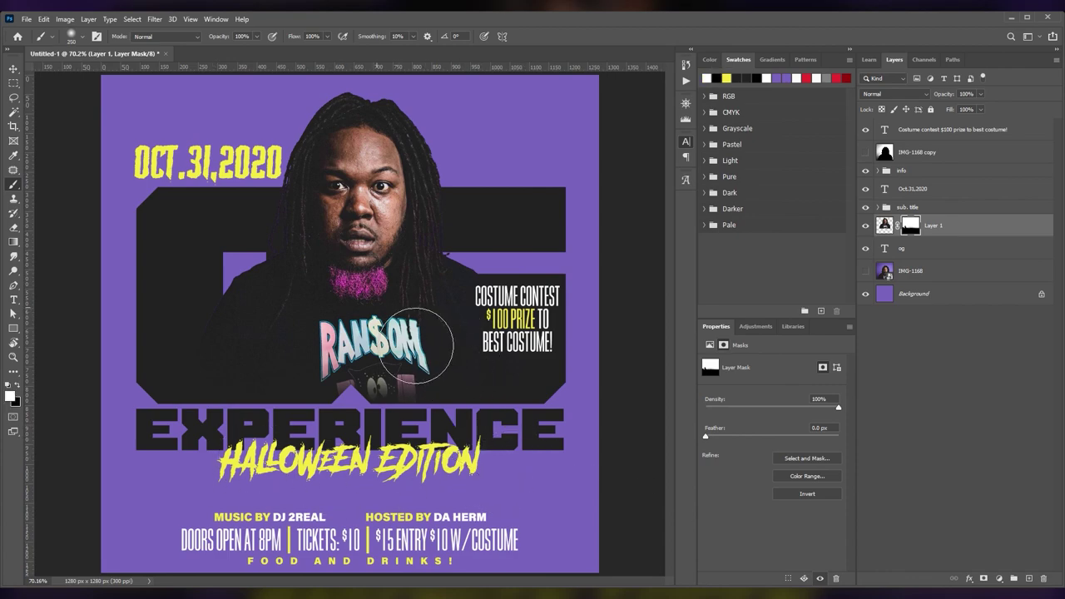
pyautogui.press('v')
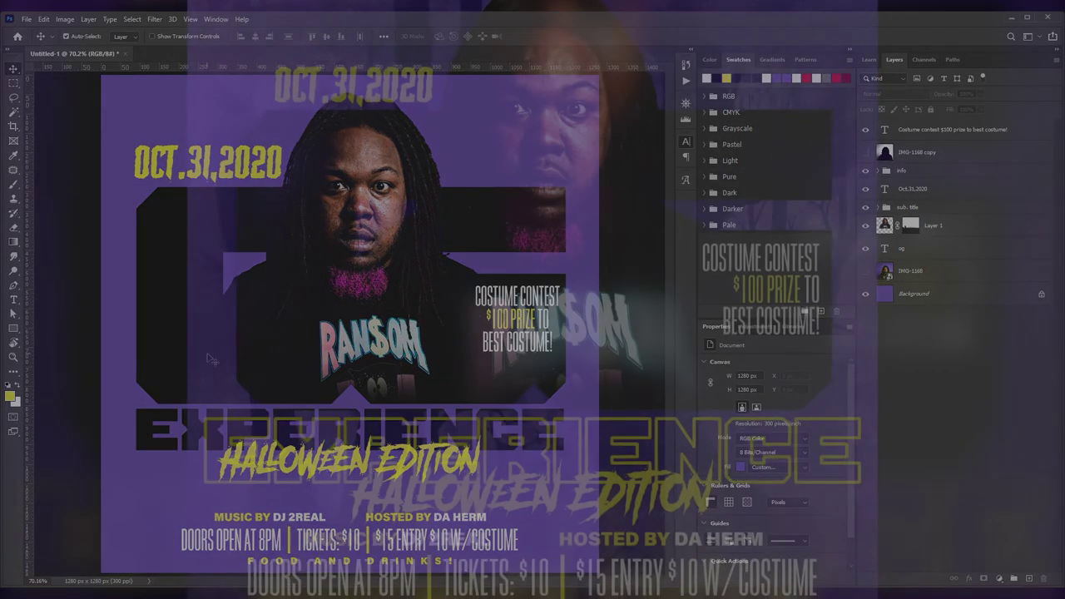